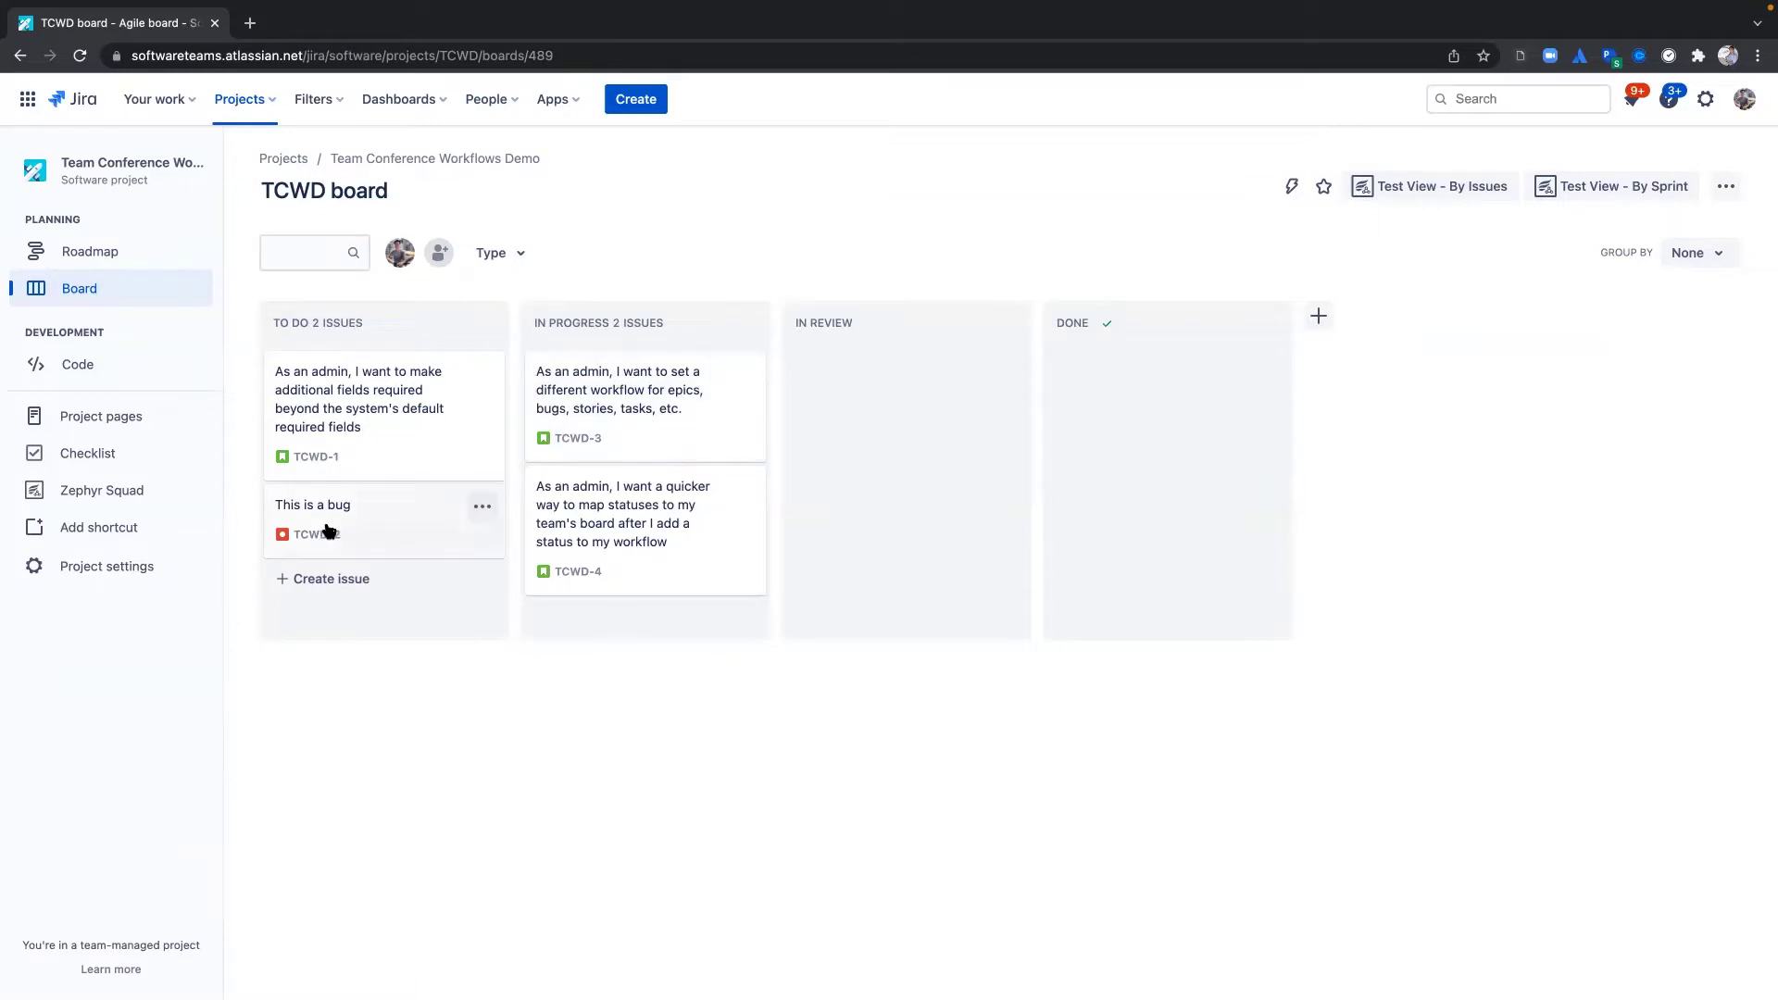
# Open the Bug issue type's workflow in the editor from the project settings.
pyautogui.click(139, 567)
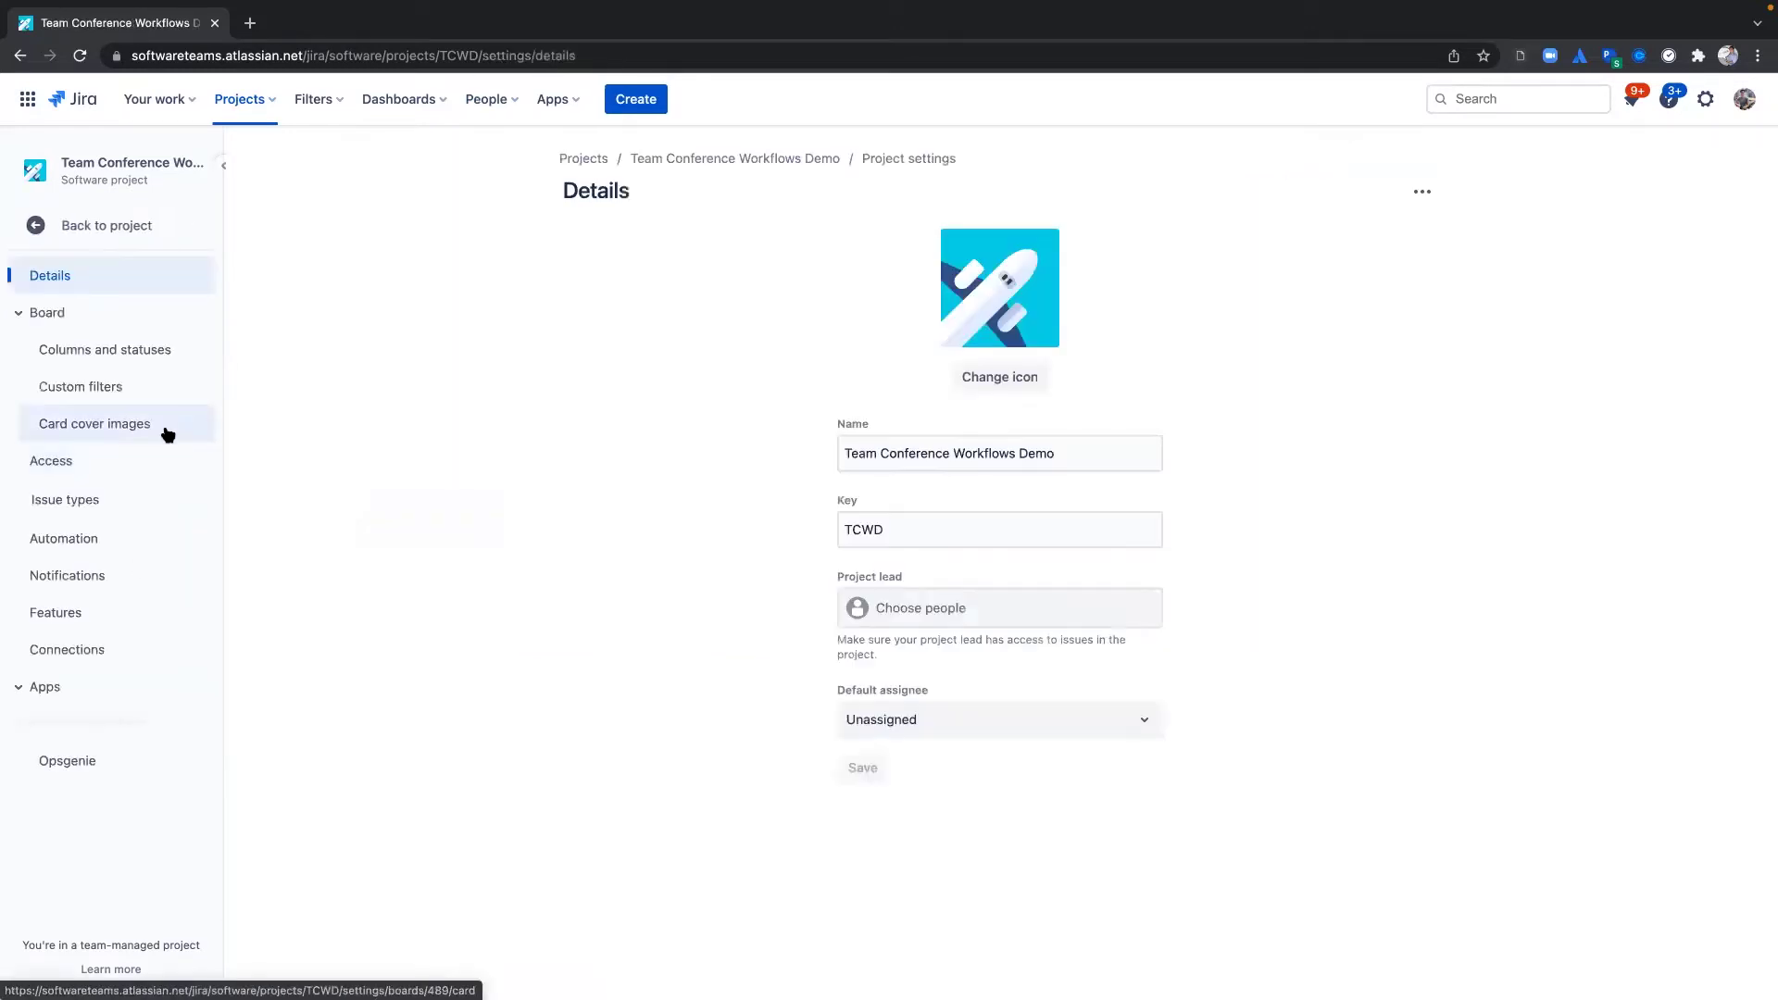
pyautogui.click(115, 491)
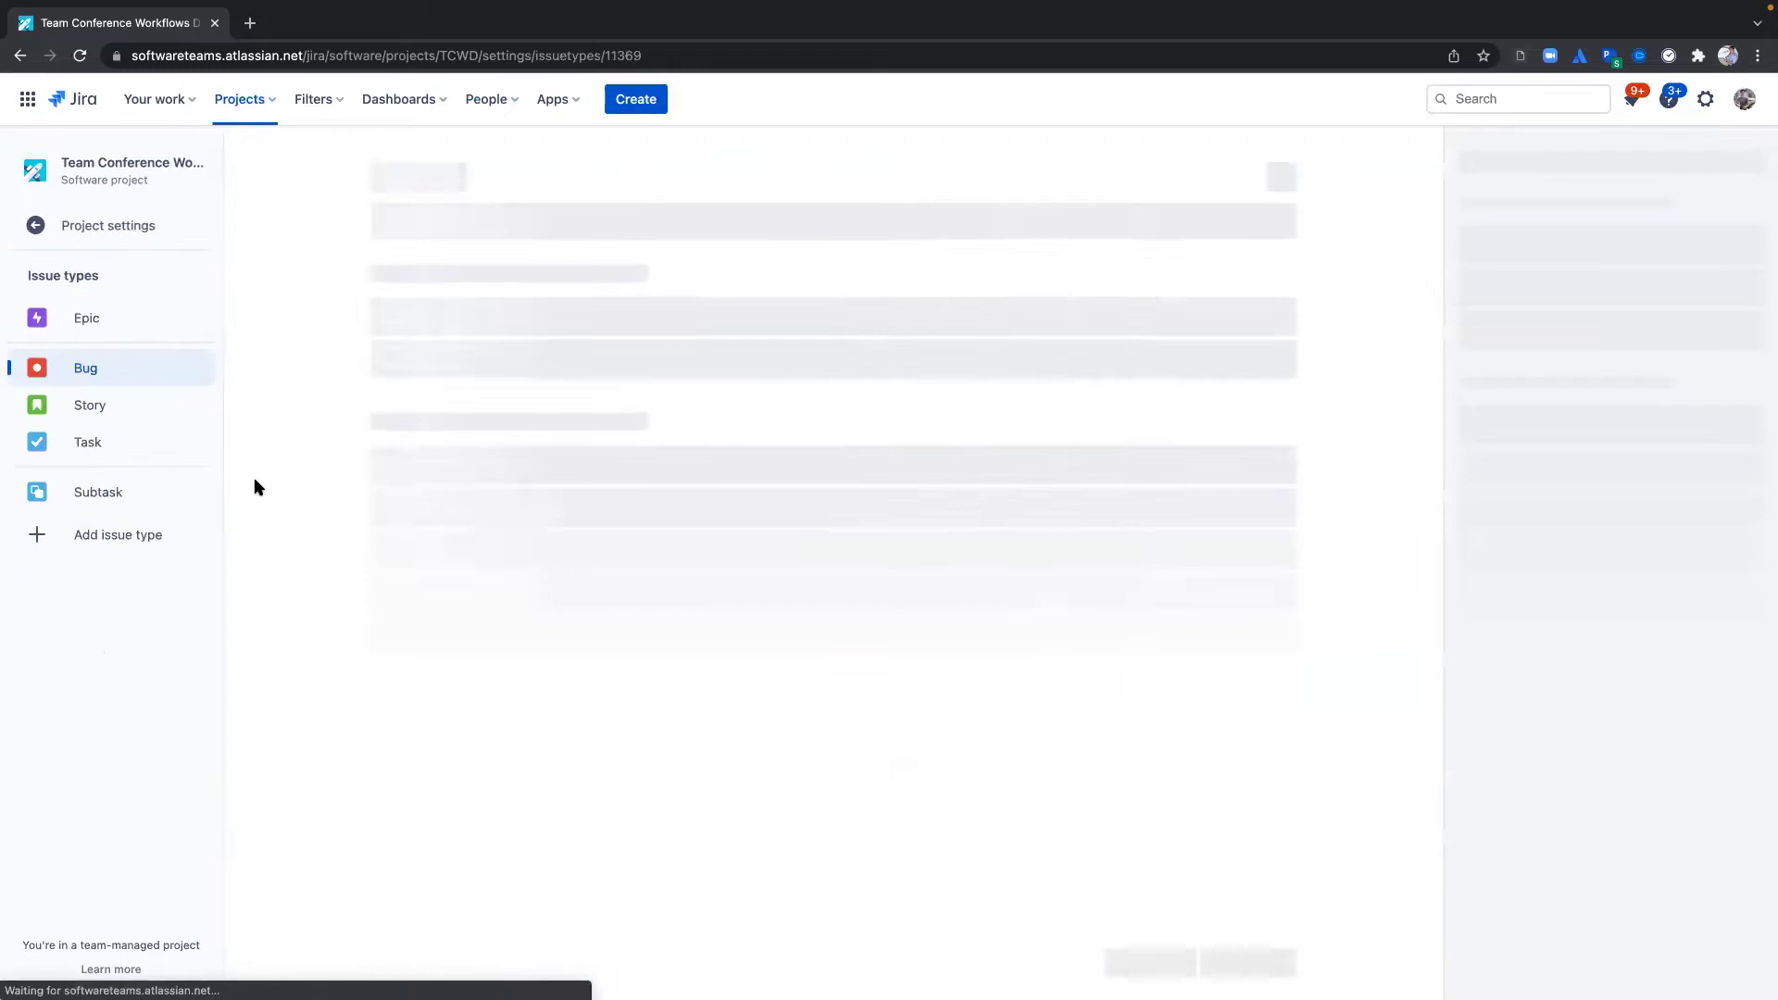
pyautogui.click(1139, 203)
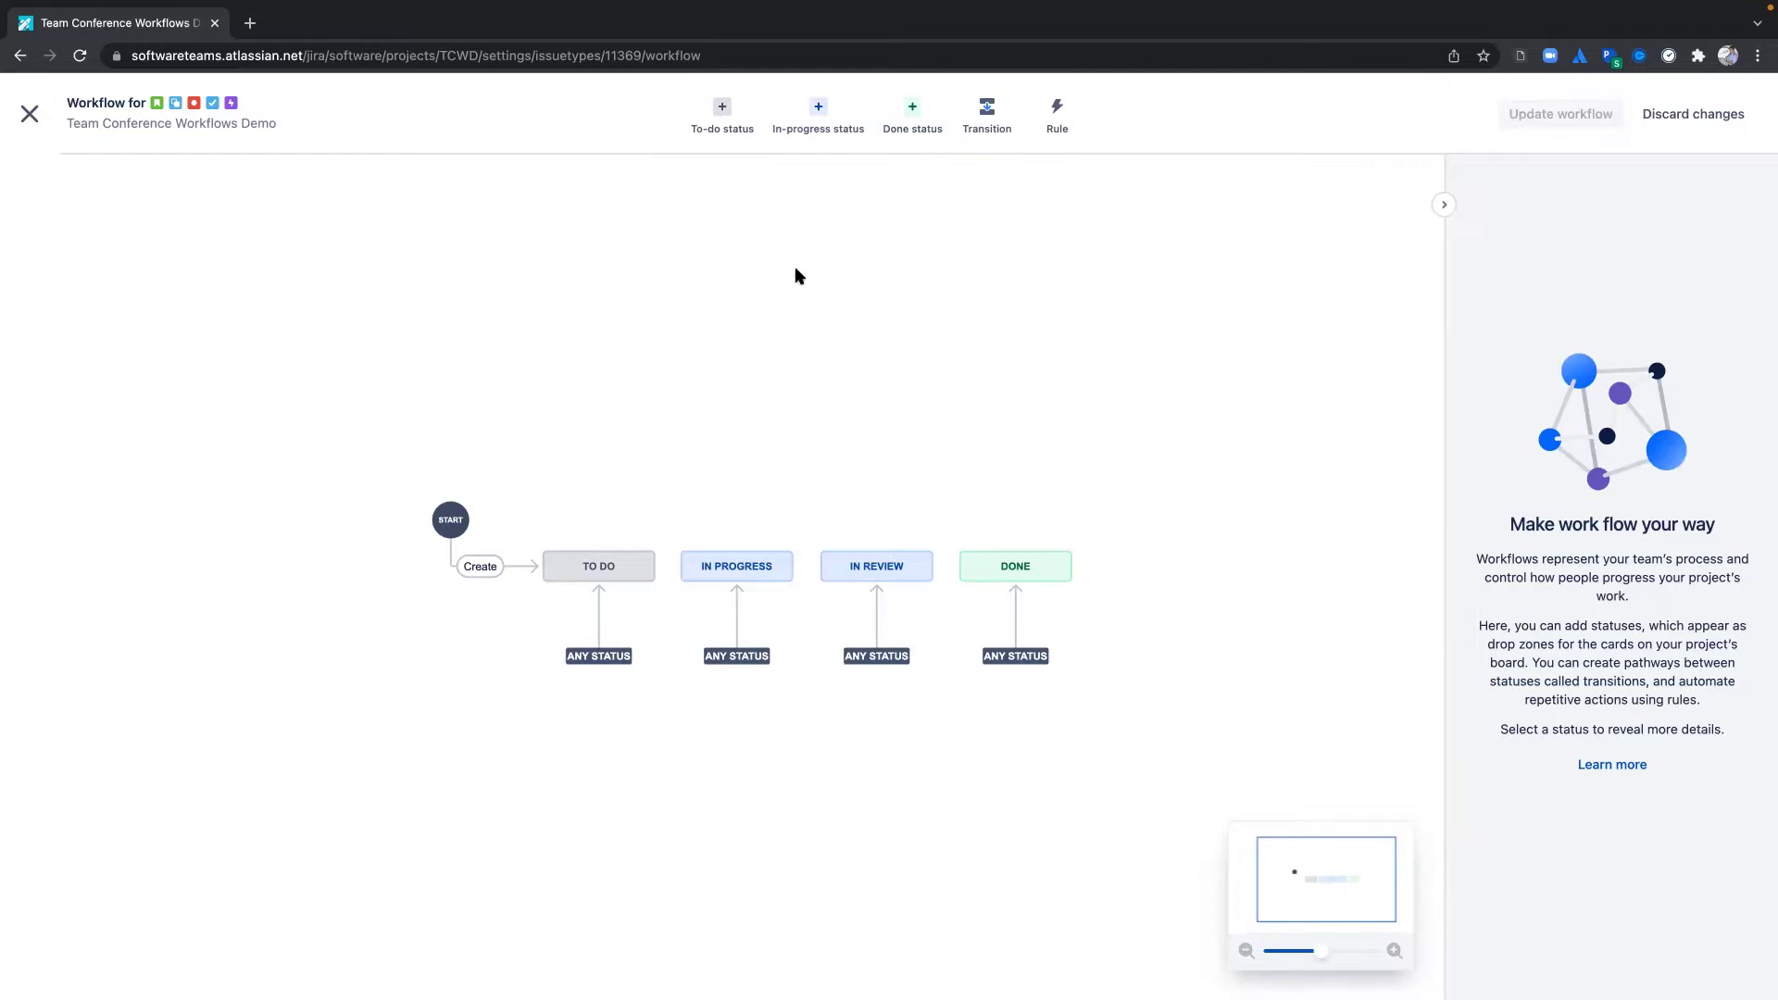
# Add Open as a to-do status, Triage as an in-progress status and Fixed as a done status.
pyautogui.click(723, 106)
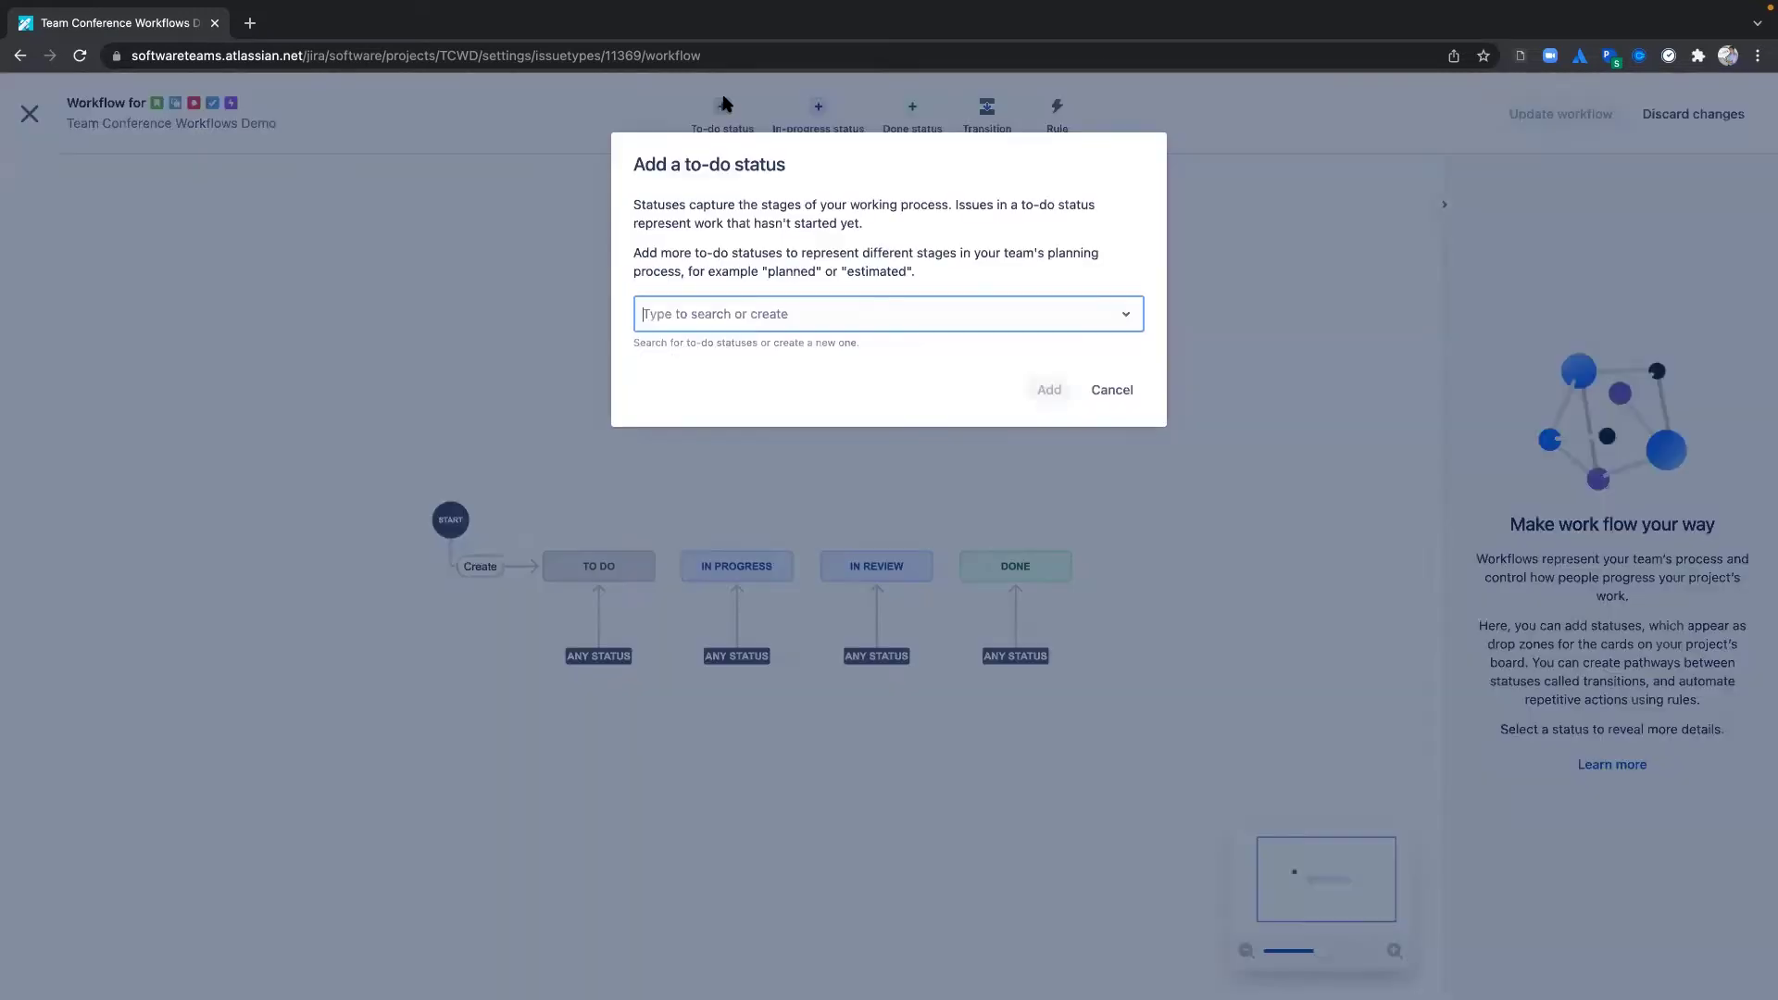
pyautogui.write('Open')
pyautogui.press('Return')
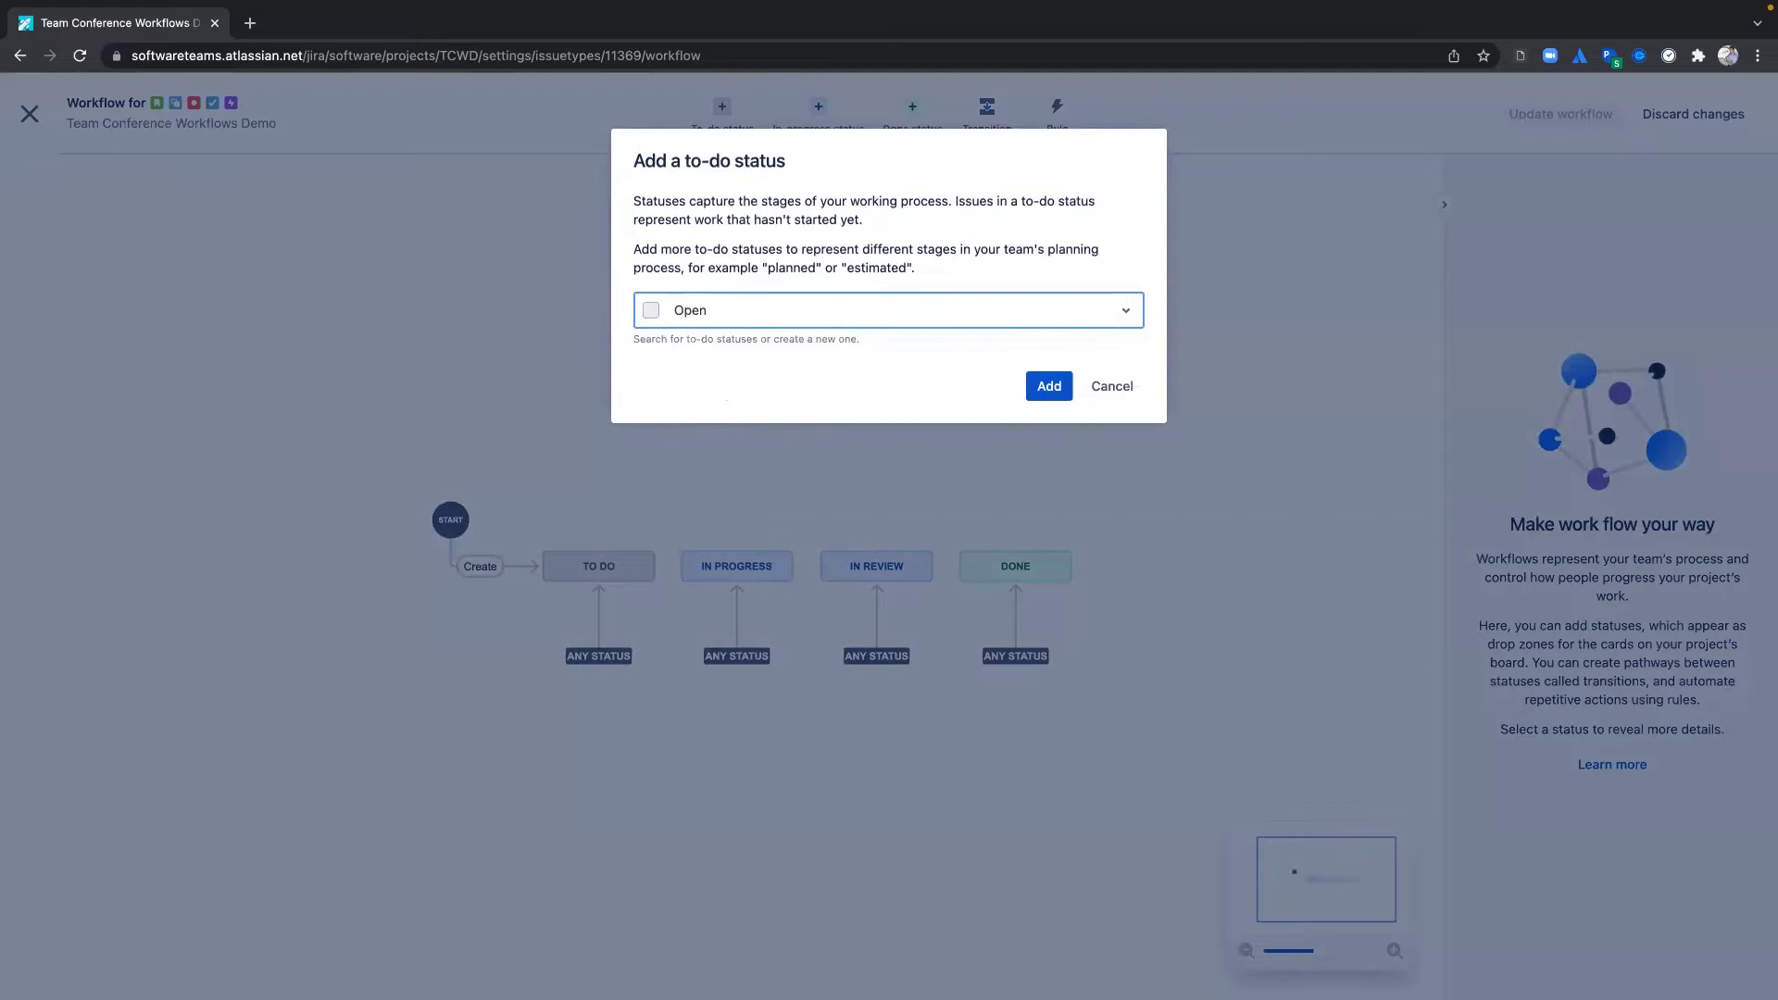
pyautogui.press('Return')
pyautogui.click(808, 106)
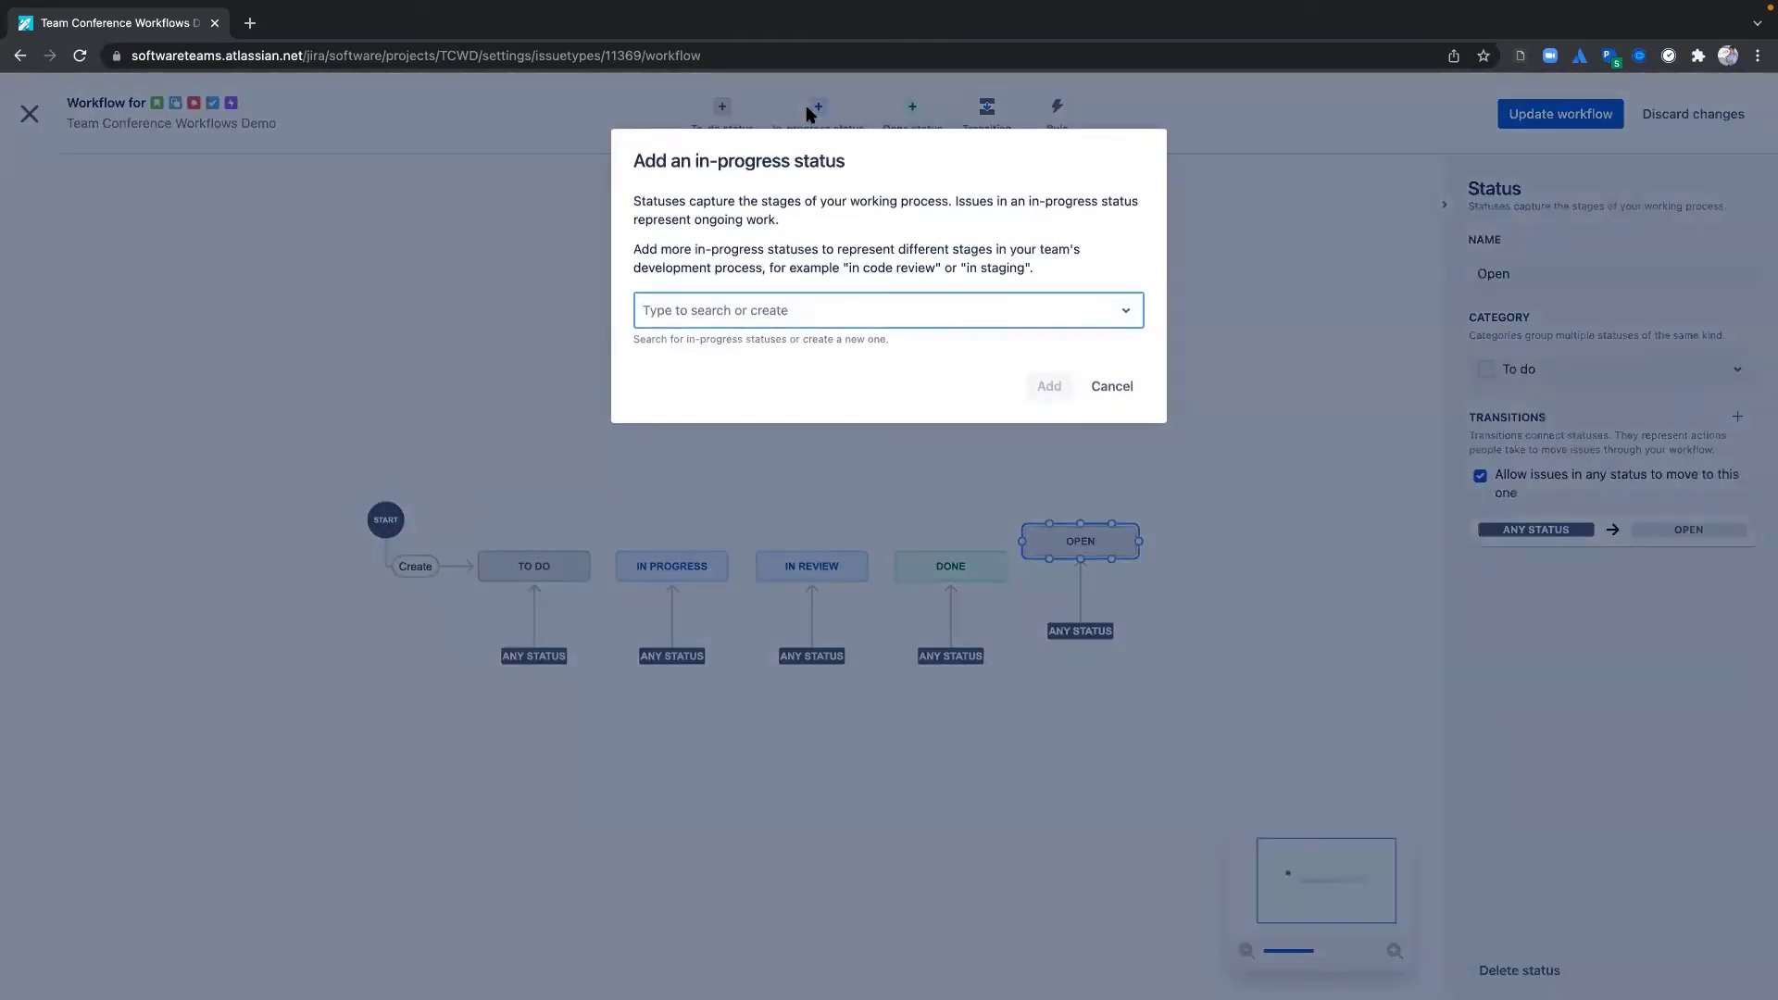
pyautogui.write('Triage')
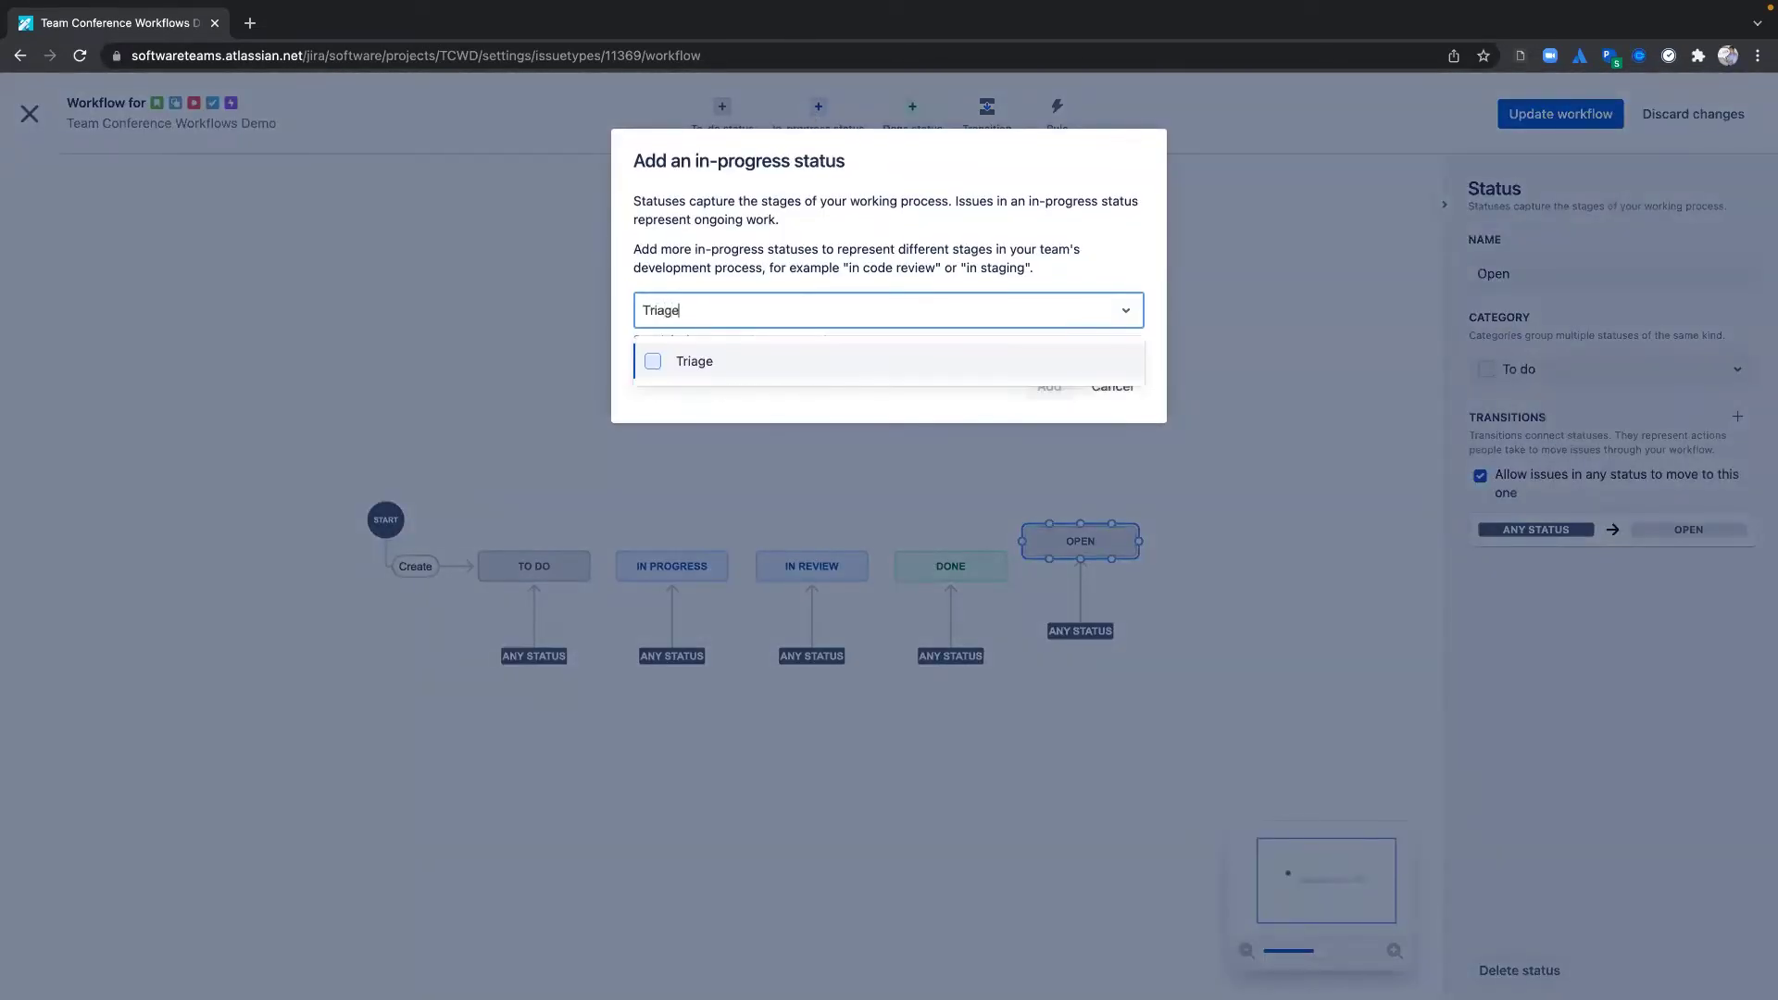
pyautogui.press('Return')
pyautogui.press('Return')
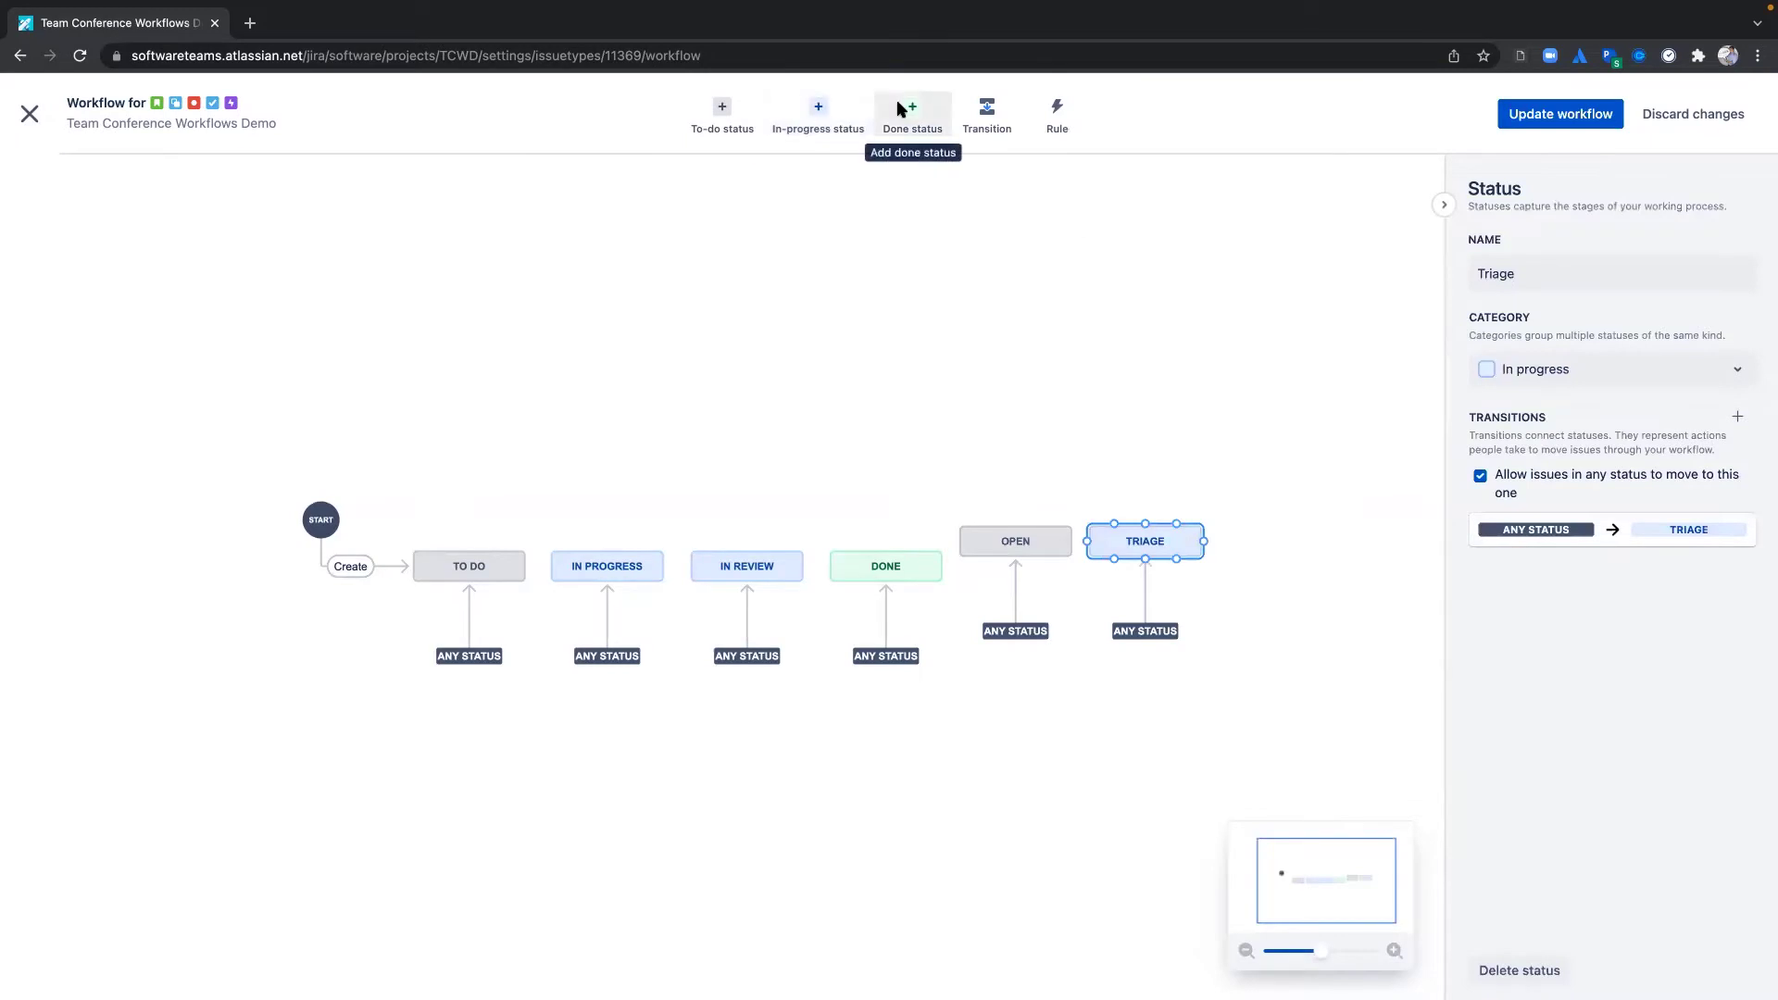
pyautogui.click(913, 107)
pyautogui.write('Fixed')
pyautogui.press('Return')
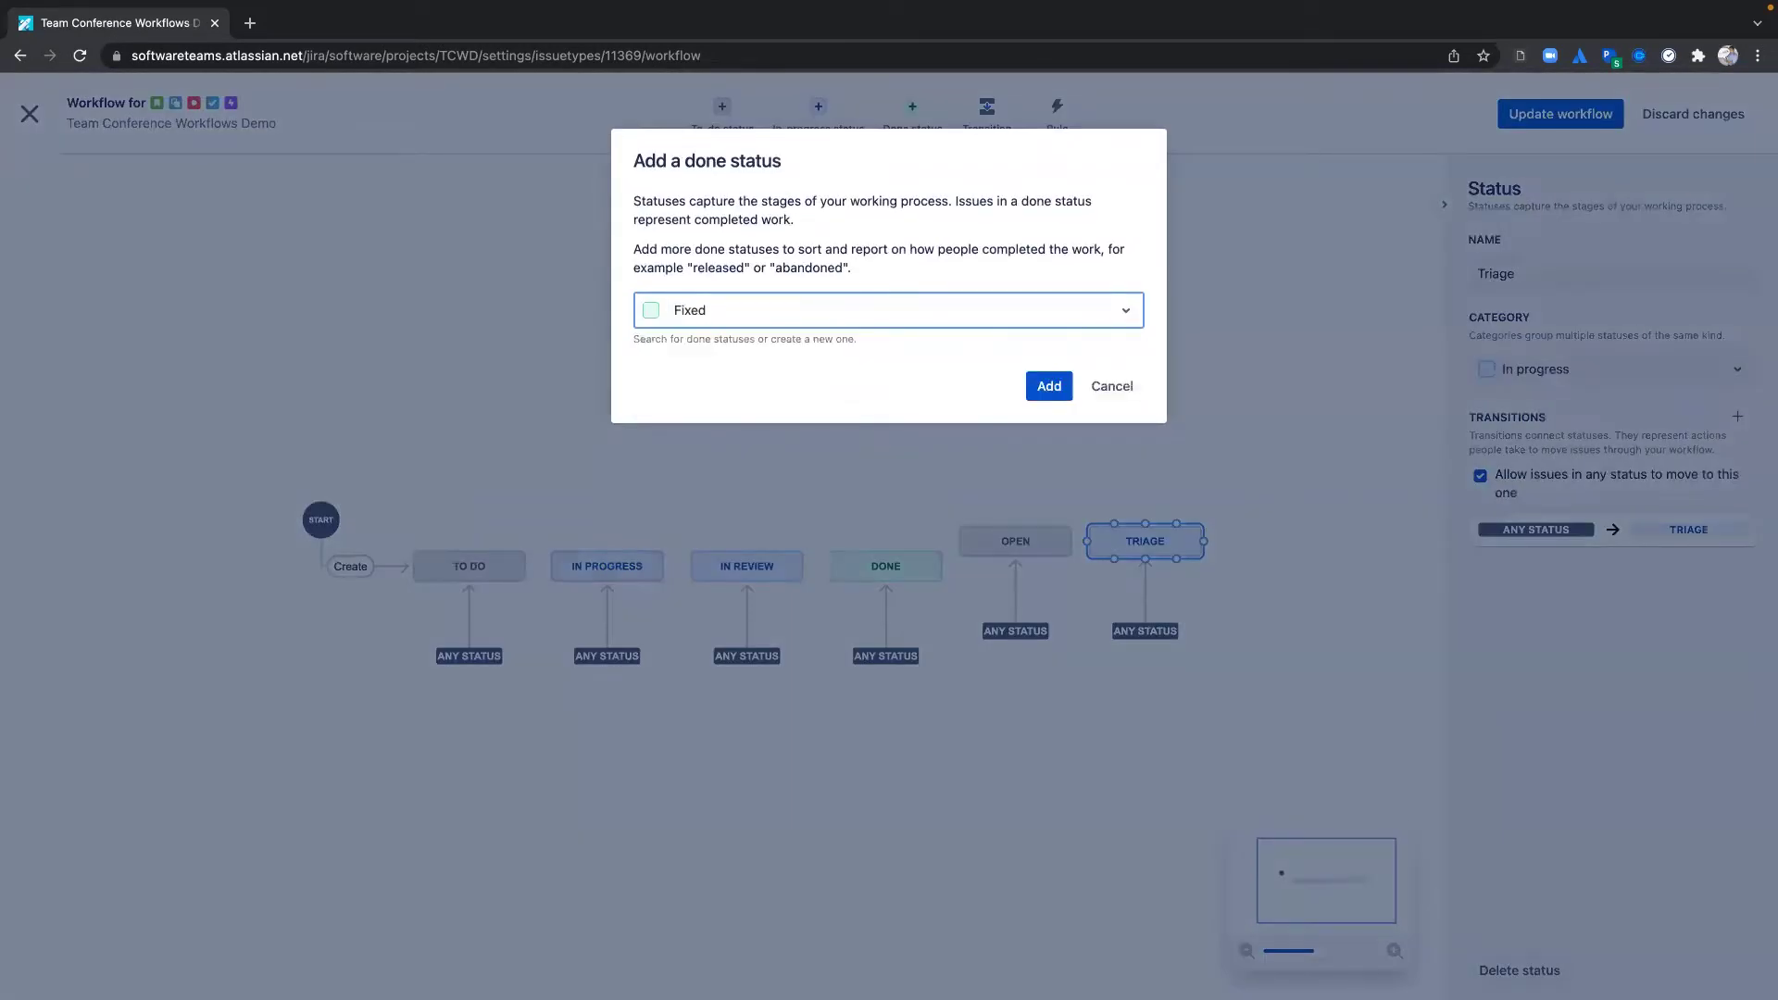
pyautogui.press('Return')
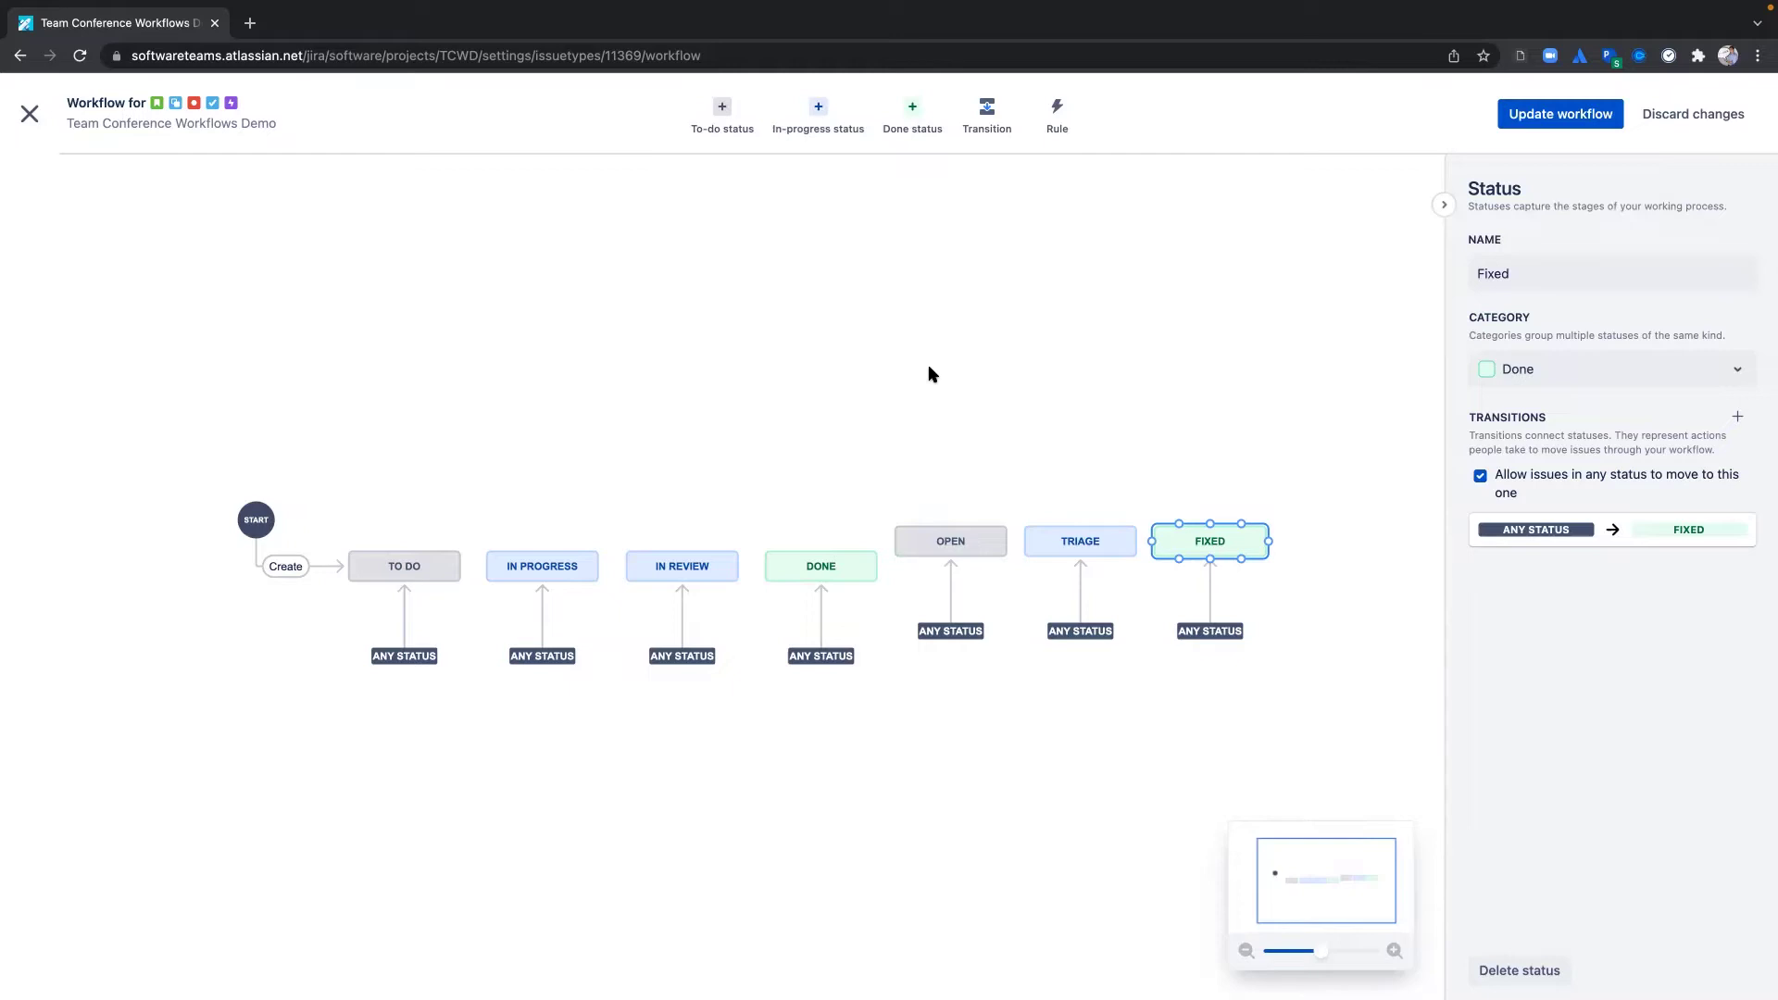
# Arrange OPEN, TRIAGE, IN PROGRESS, IN REVIEW and FIXED in a single row.
pyautogui.moveTo(923, 536); pyautogui.dragTo(380, 448)
pyautogui.moveTo(1079, 539); pyautogui.dragTo(548, 450)
pyautogui.moveTo(544, 571); pyautogui.dragTo(694, 452)
pyautogui.moveTo(682, 566); pyautogui.dragTo(853, 456)
pyautogui.moveTo(1235, 536); pyautogui.dragTo(1005, 448)
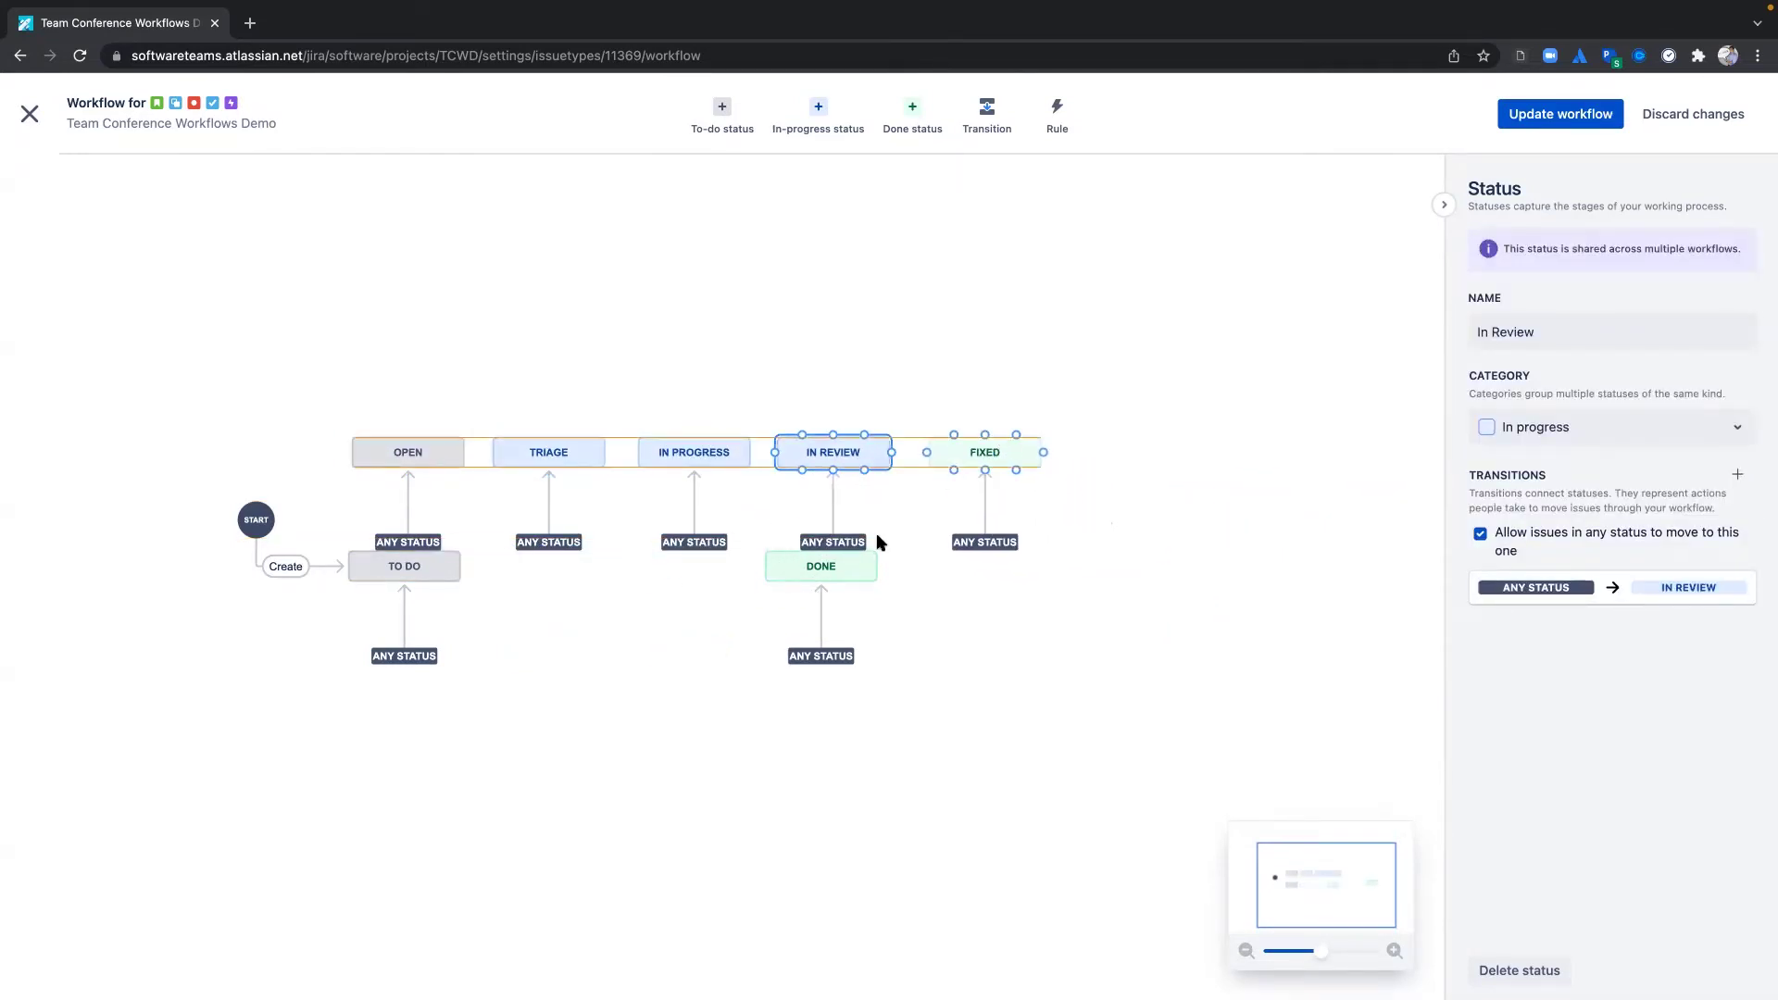
# Delete DONE and TO DO, and point the Create transition at OPEN.
pyautogui.click(860, 554)
pyautogui.press('Delete')
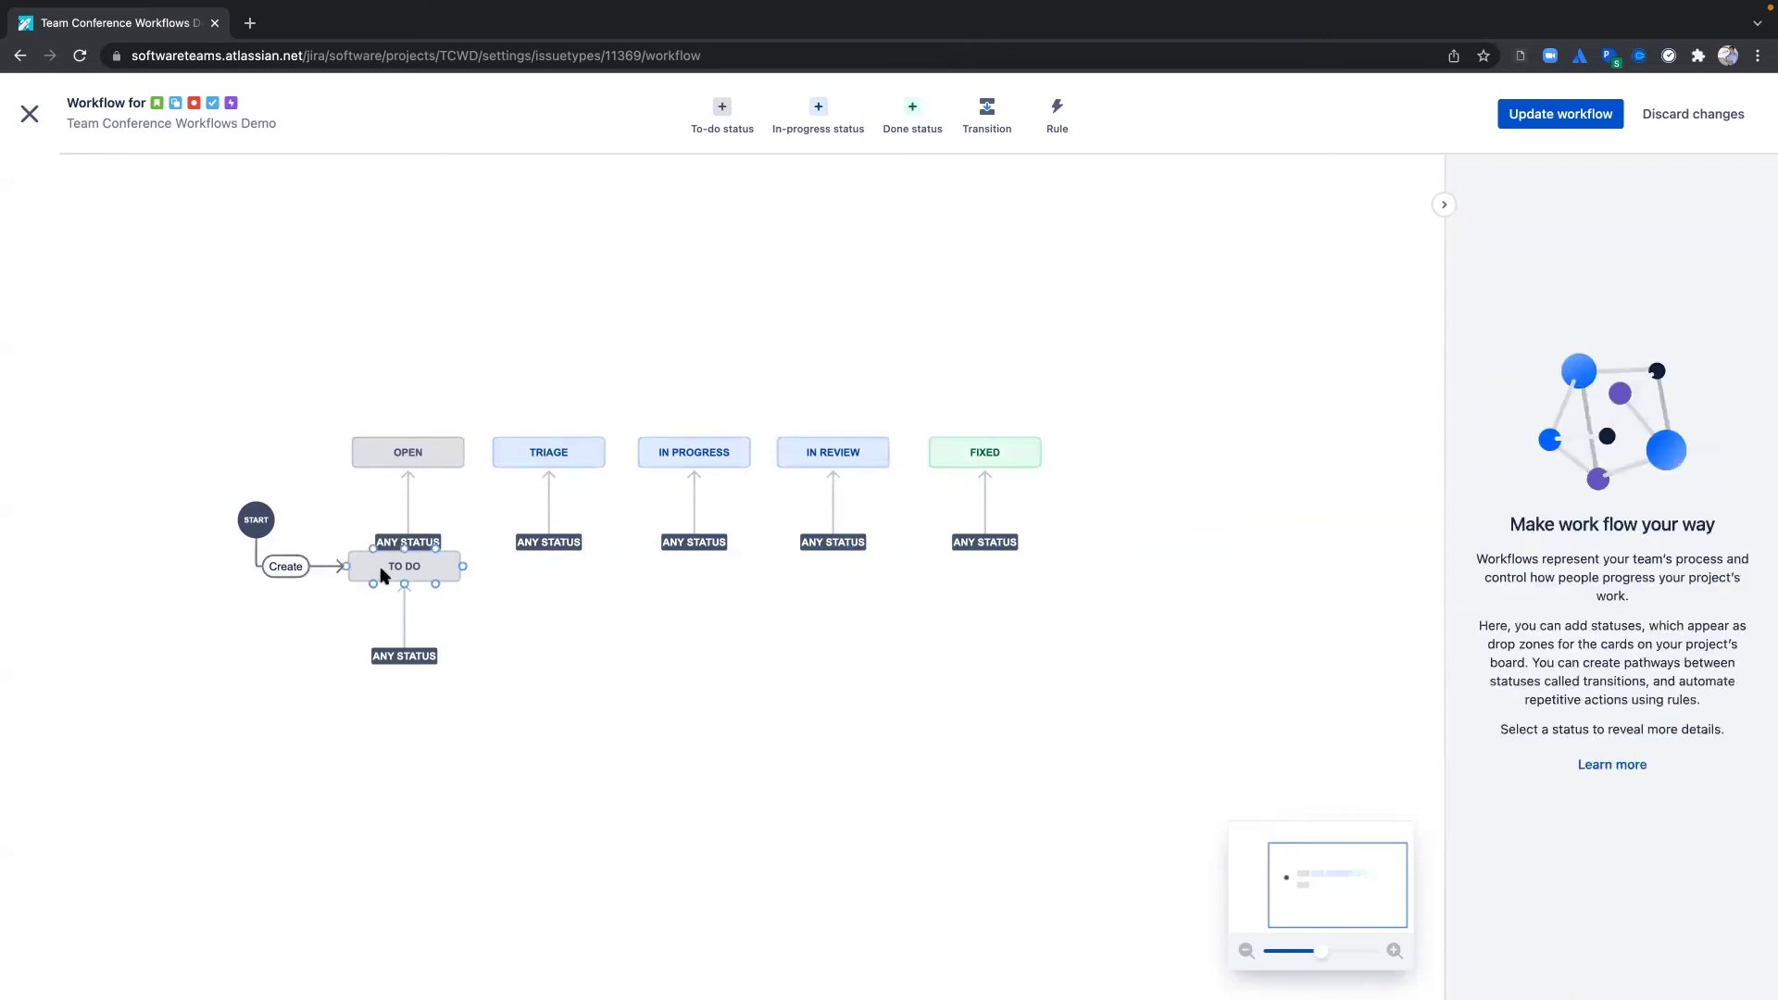
pyautogui.click(361, 566)
pyautogui.moveTo(344, 566); pyautogui.dragTo(345, 474)
pyautogui.click(1108, 435)
pyautogui.click(338, 563)
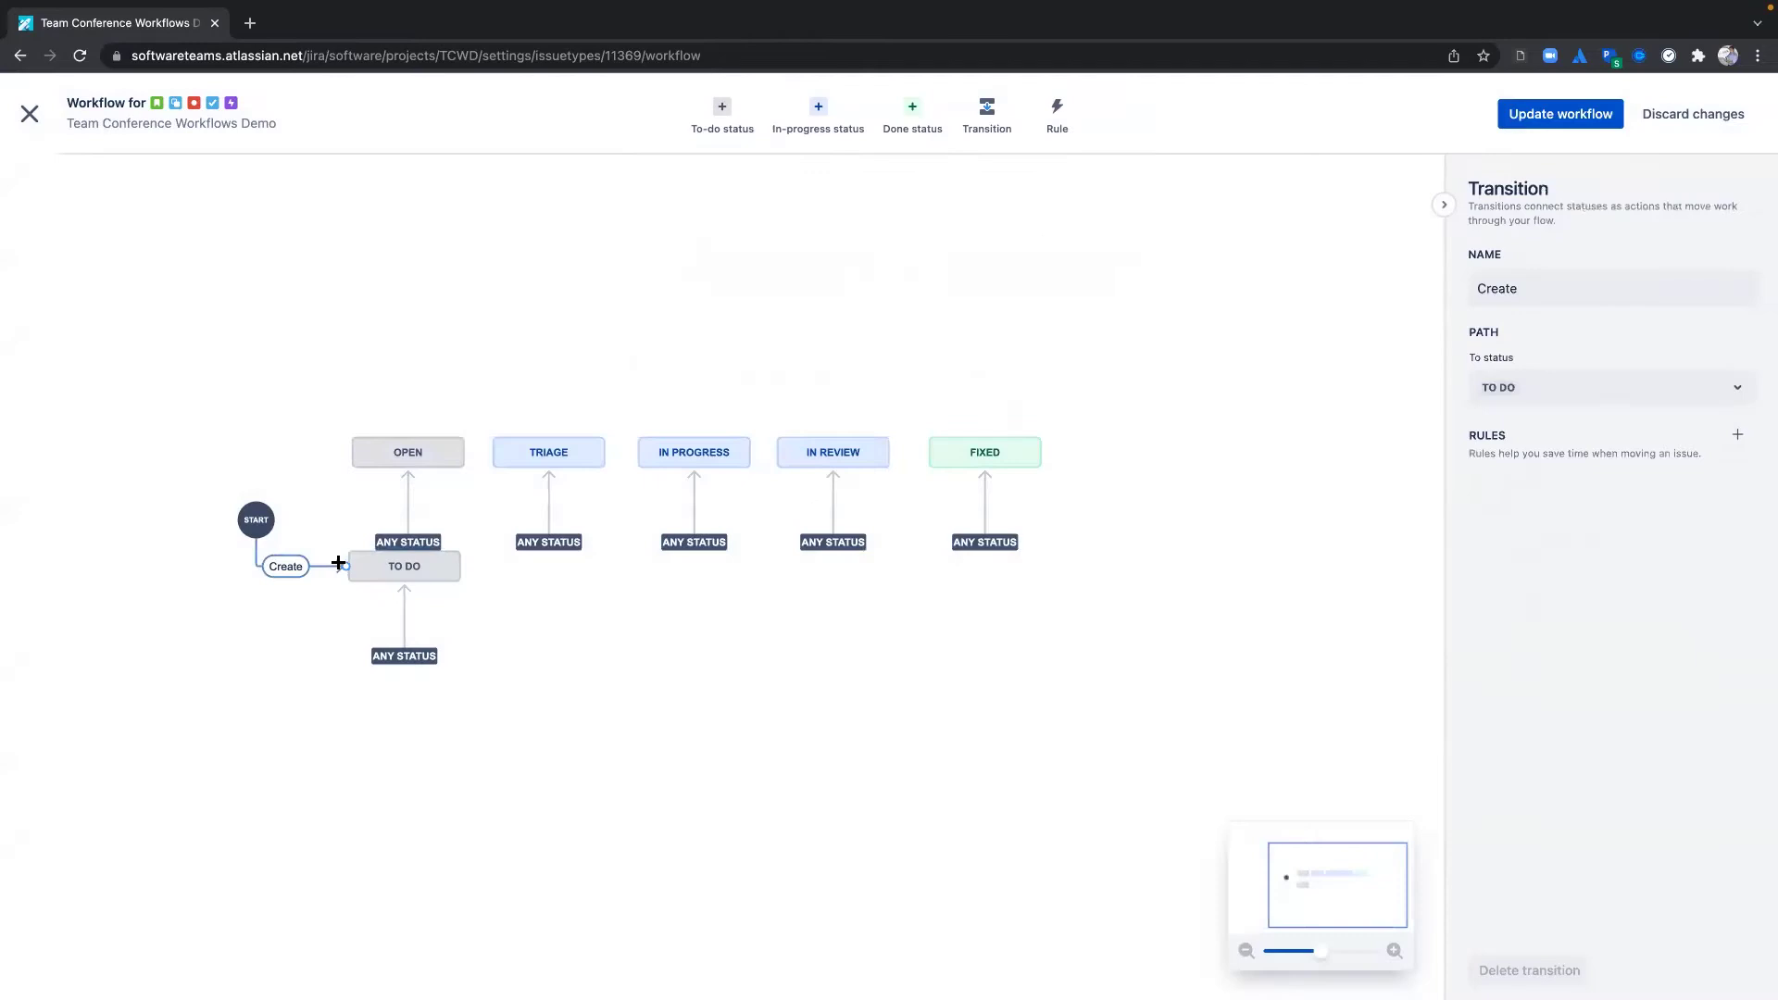
pyautogui.moveTo(342, 565); pyautogui.dragTo(349, 454)
pyautogui.click(387, 557)
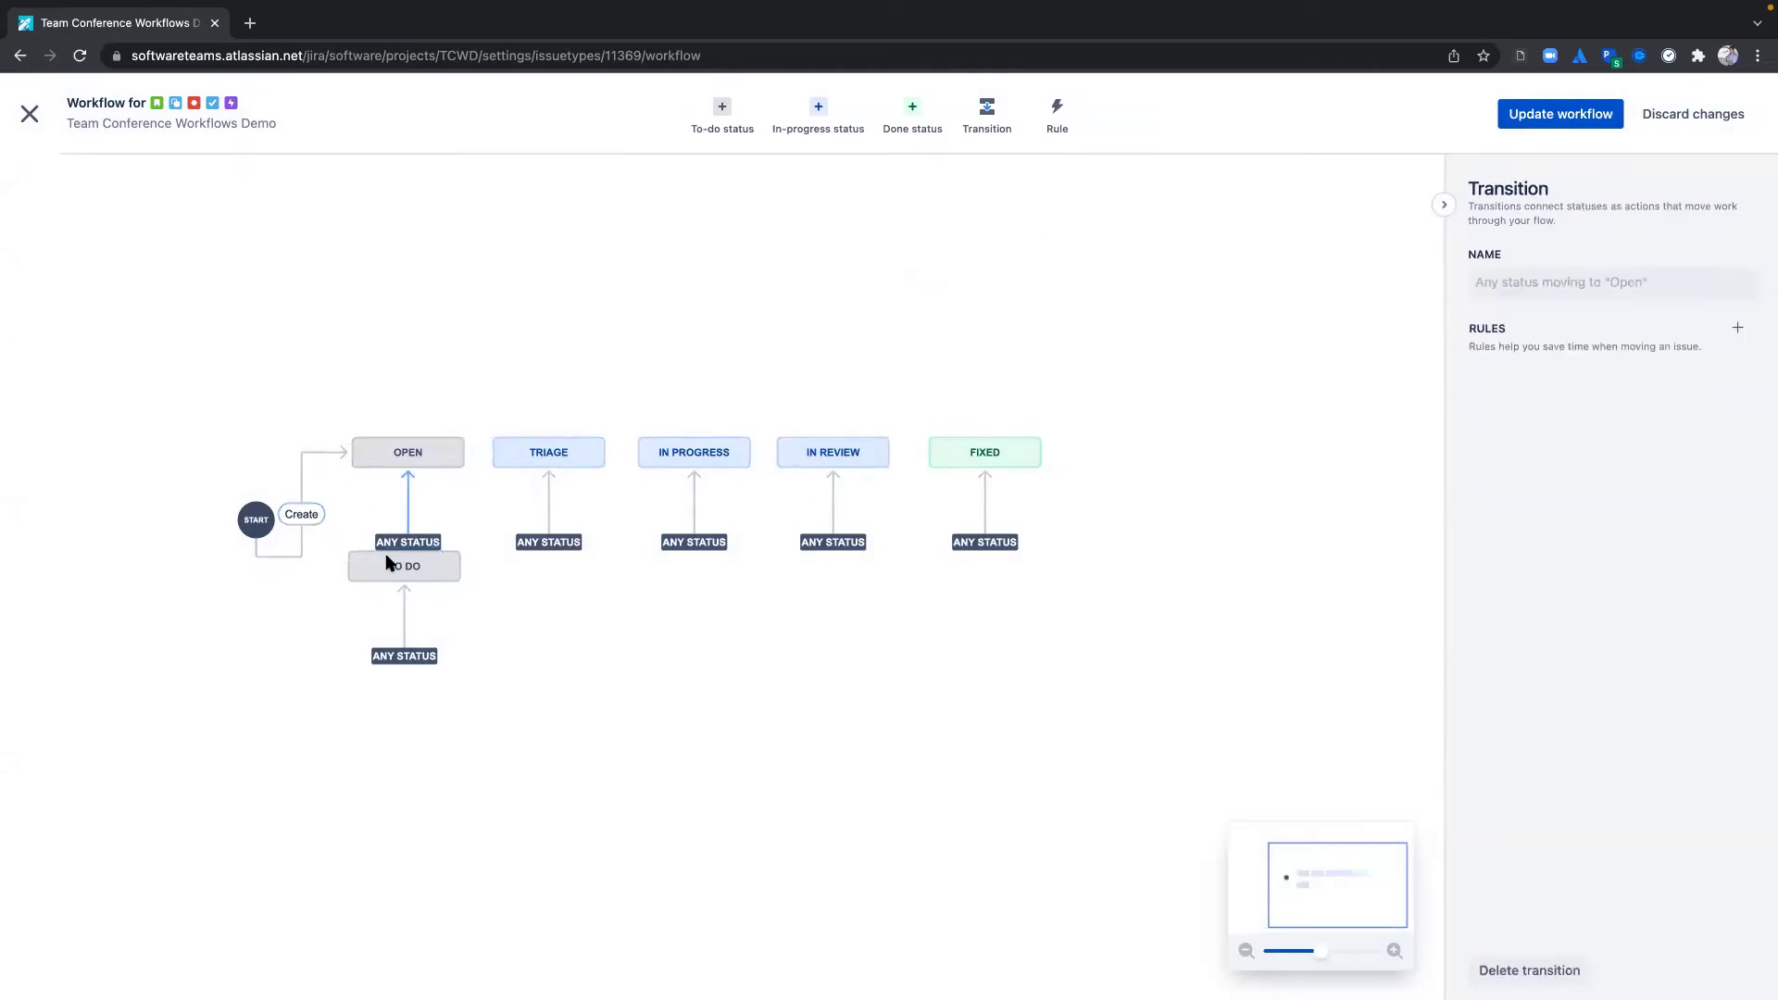
pyautogui.press('Delete')
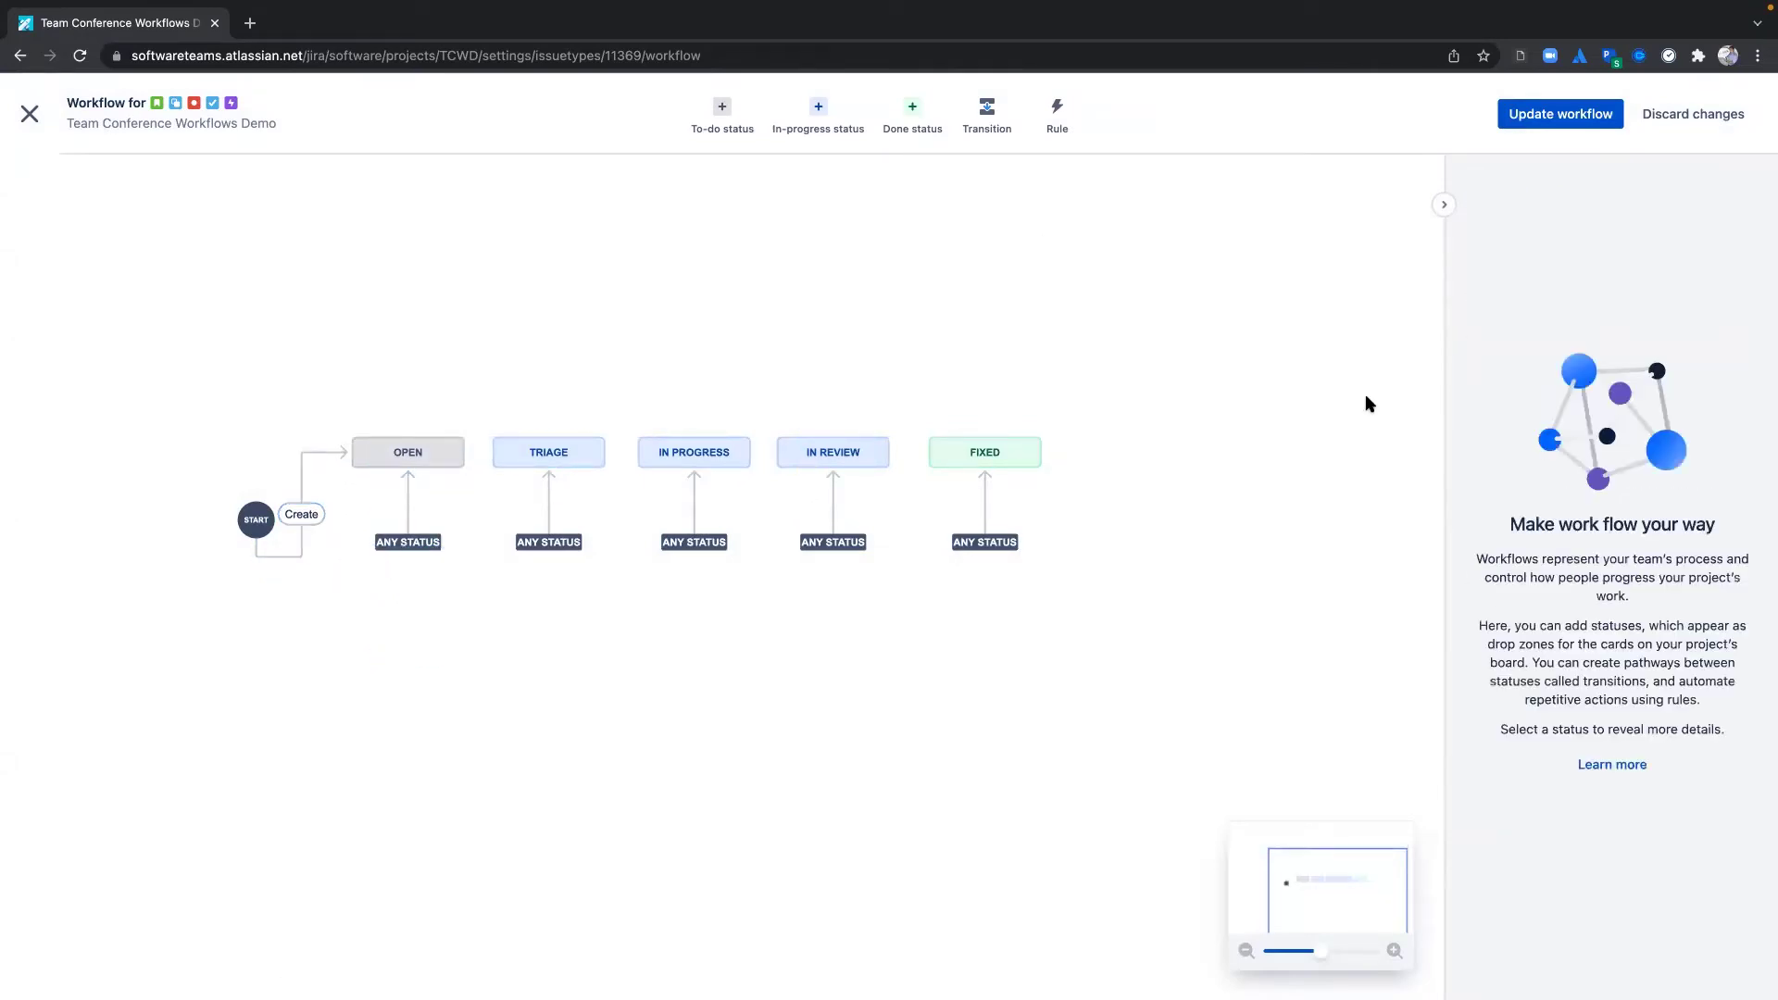
# Save the workflow for Bug only, excluding Epic, Story, Subtask and Task, and confirm the issue moves.
pyautogui.click(1559, 113)
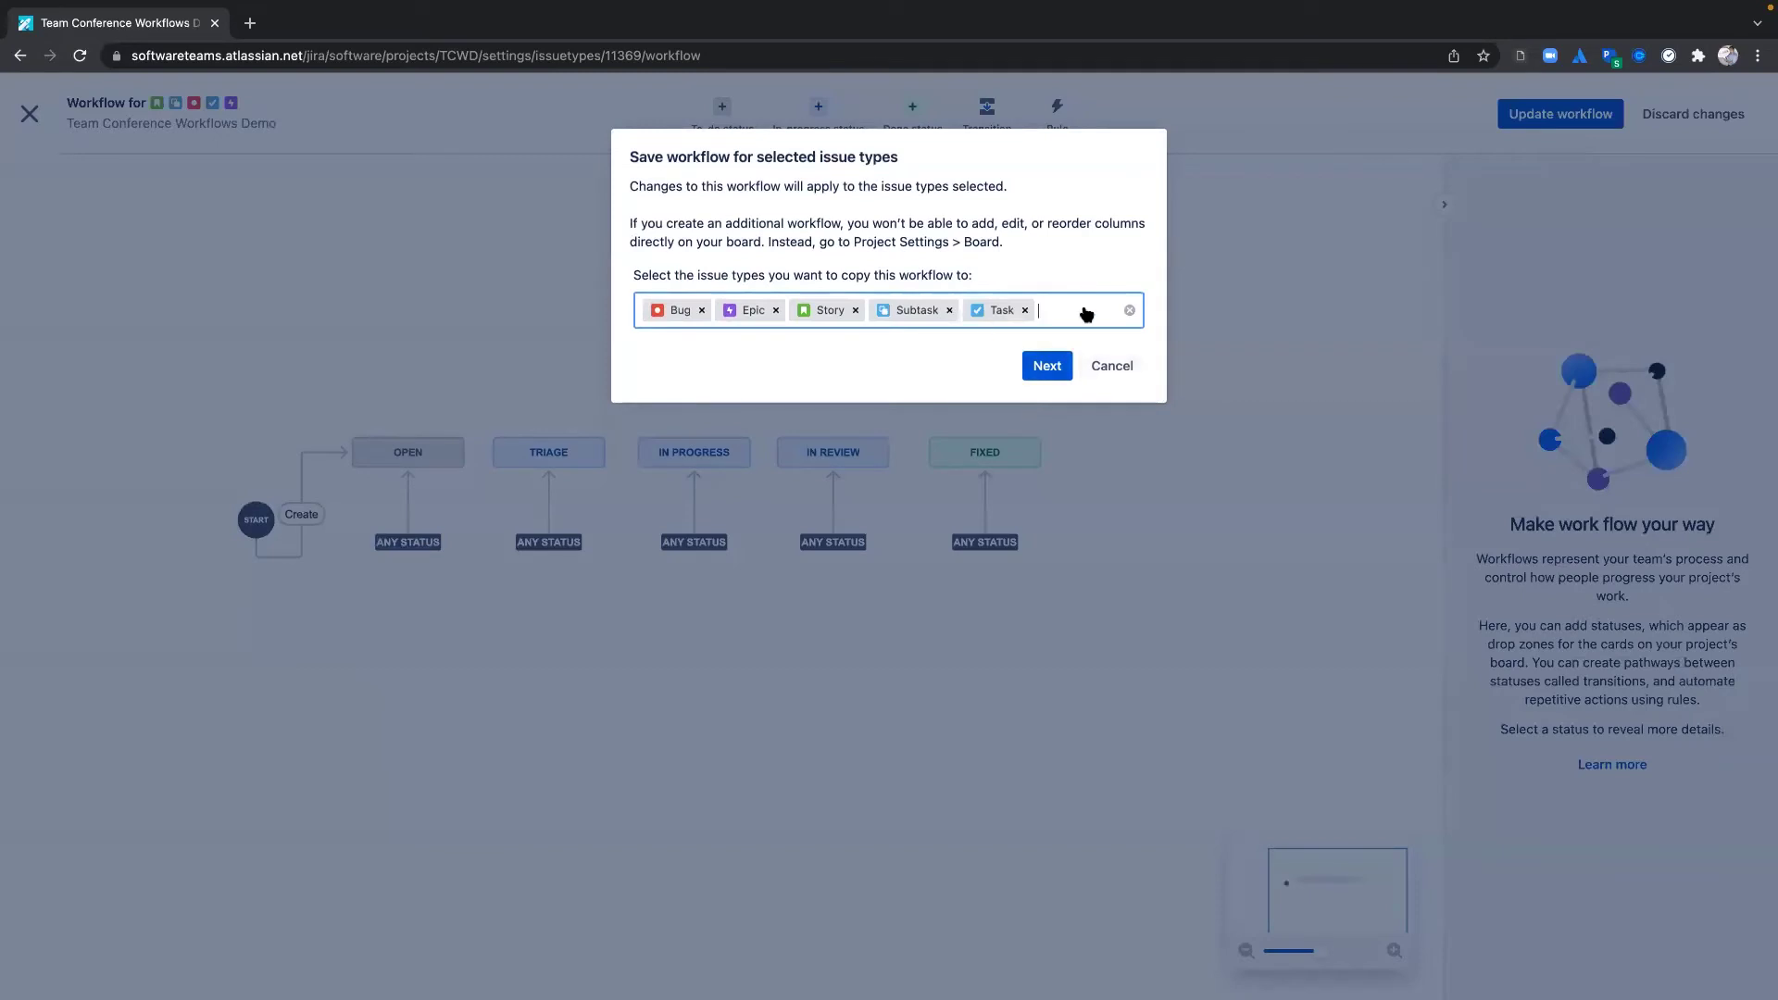
pyautogui.click(1087, 313)
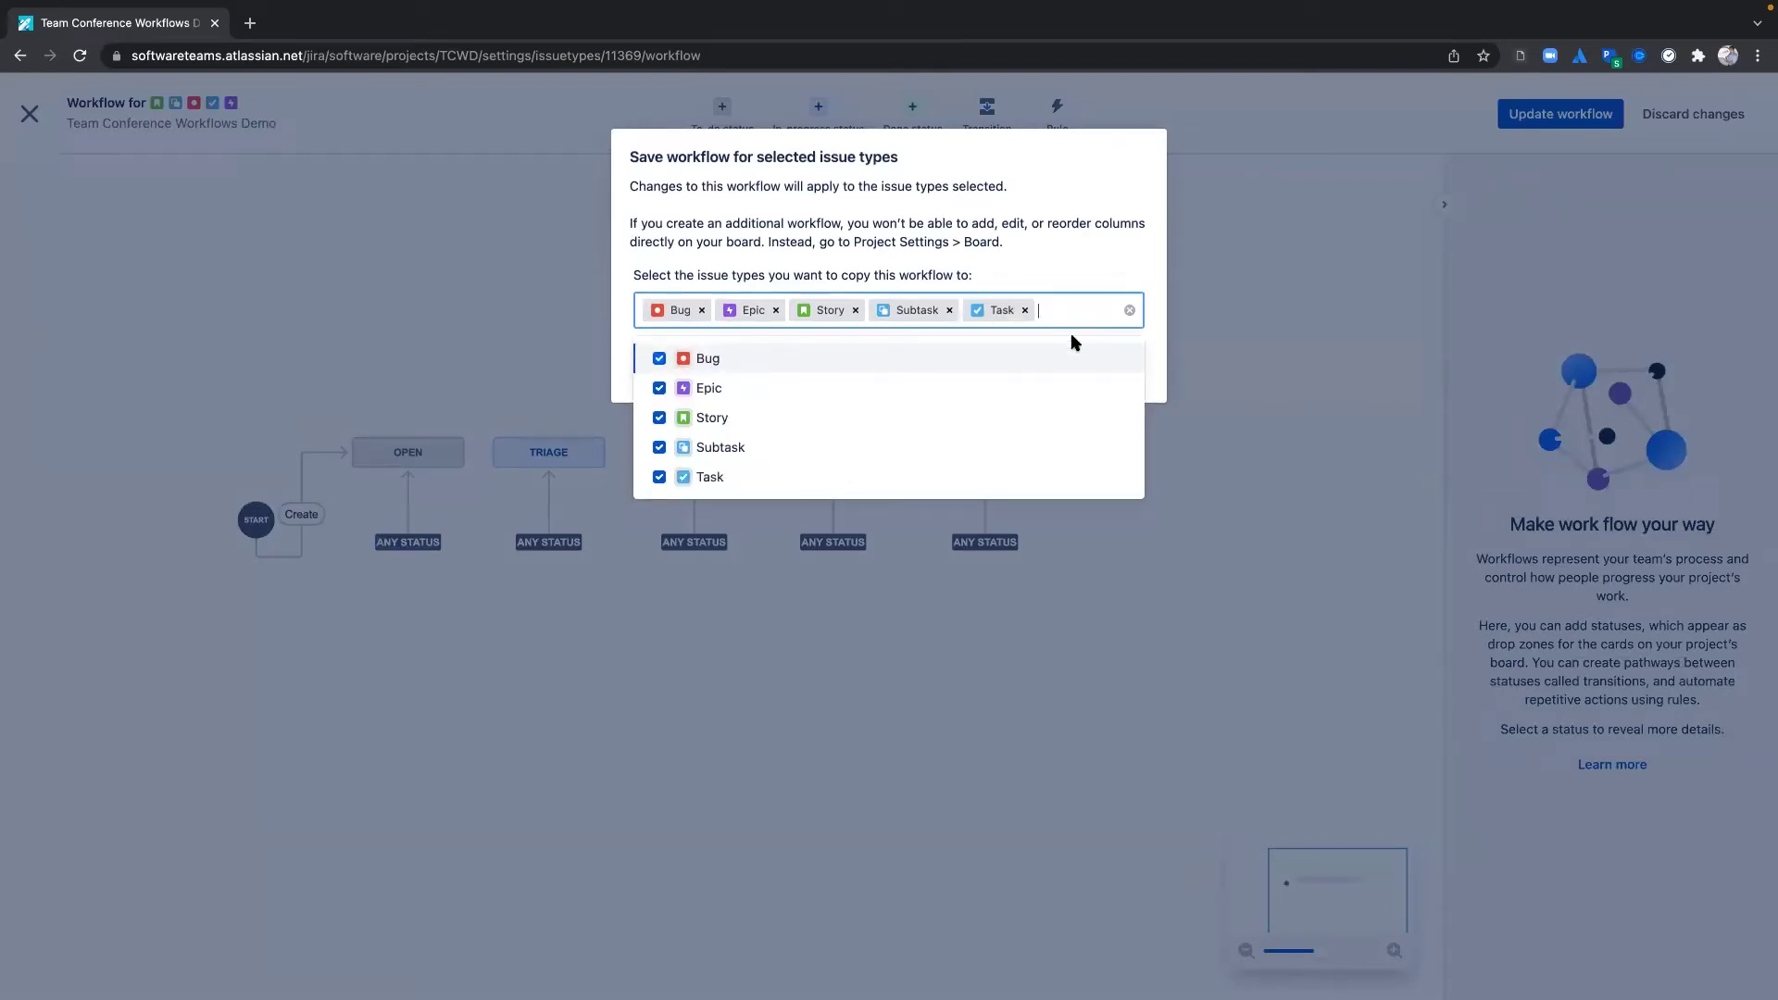
pyautogui.click(824, 386)
pyautogui.click(792, 418)
pyautogui.click(783, 447)
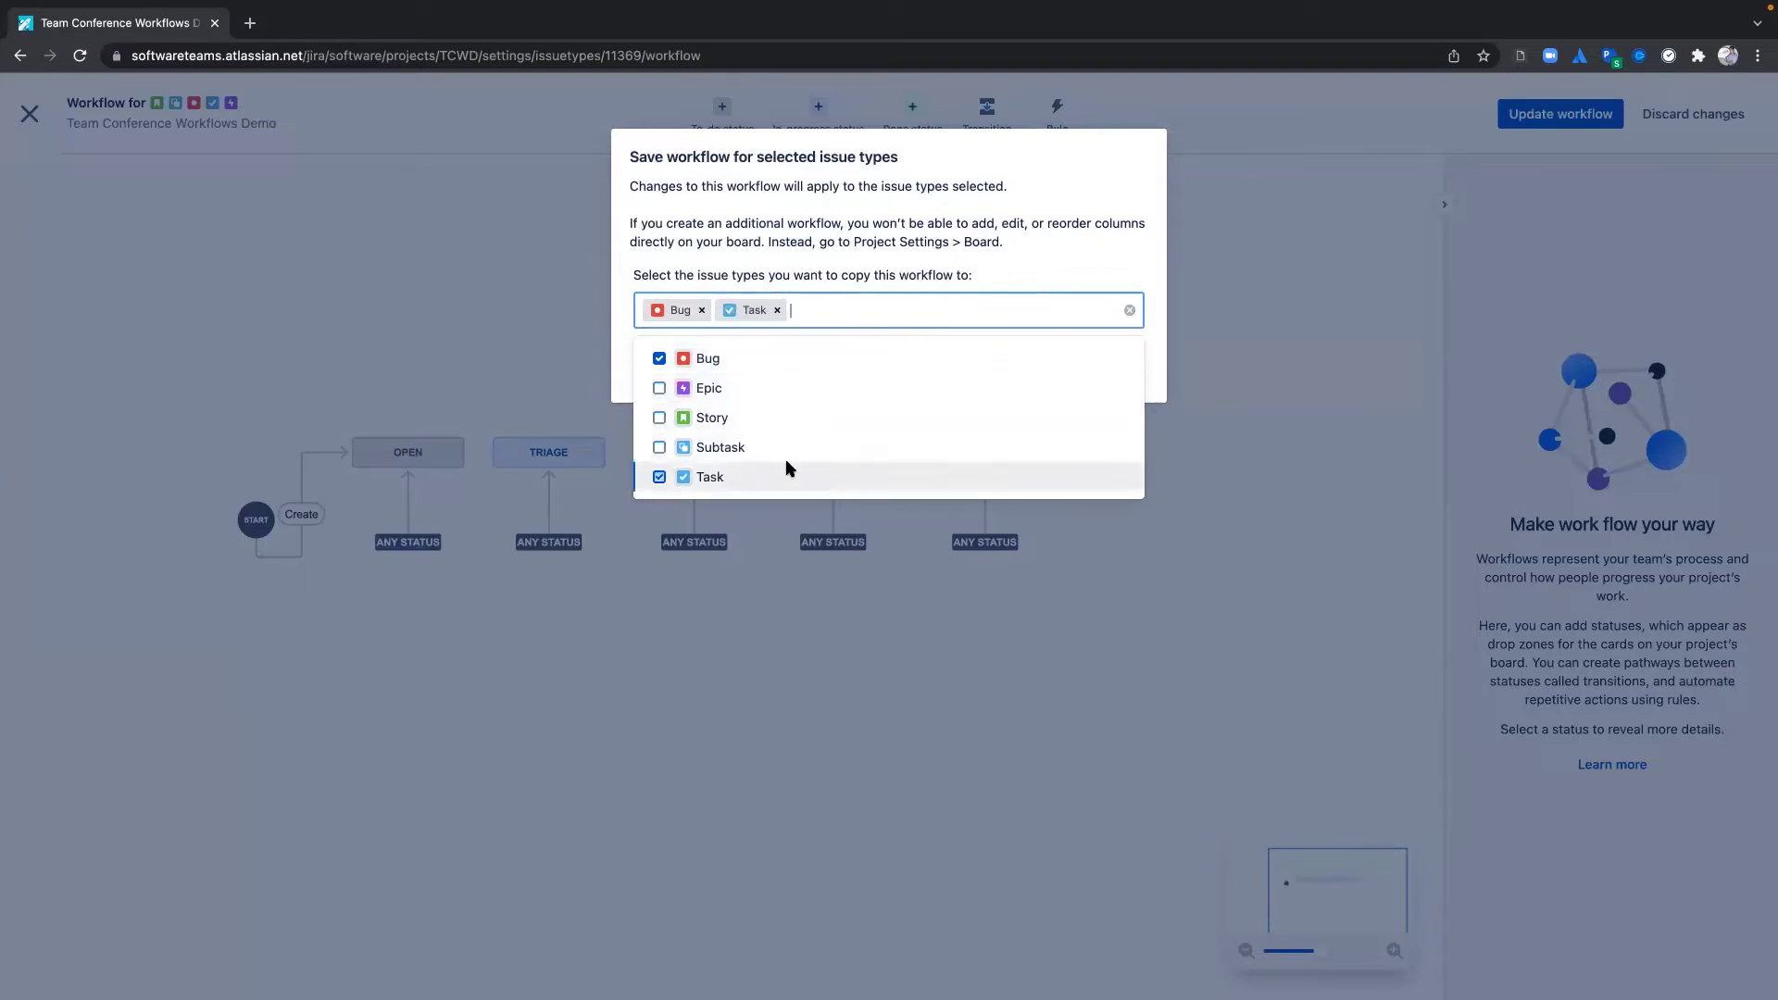
pyautogui.click(788, 475)
pyautogui.click(913, 305)
pyautogui.click(1048, 372)
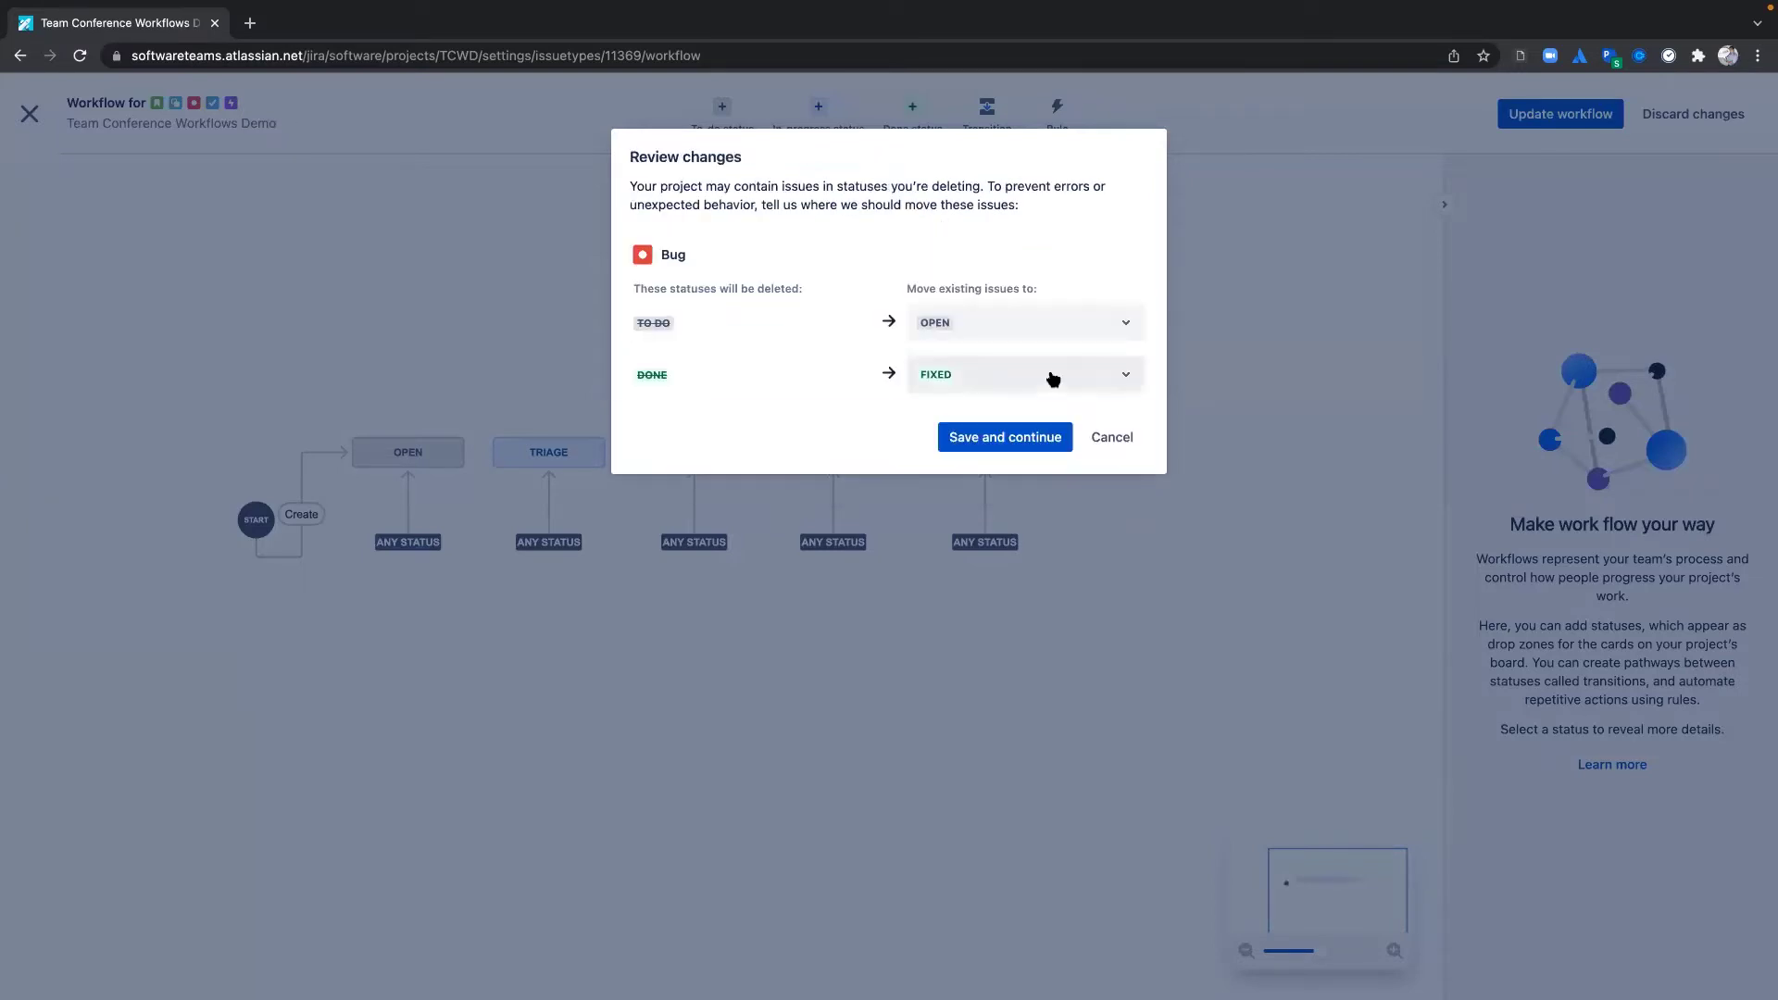
pyautogui.click(1023, 447)
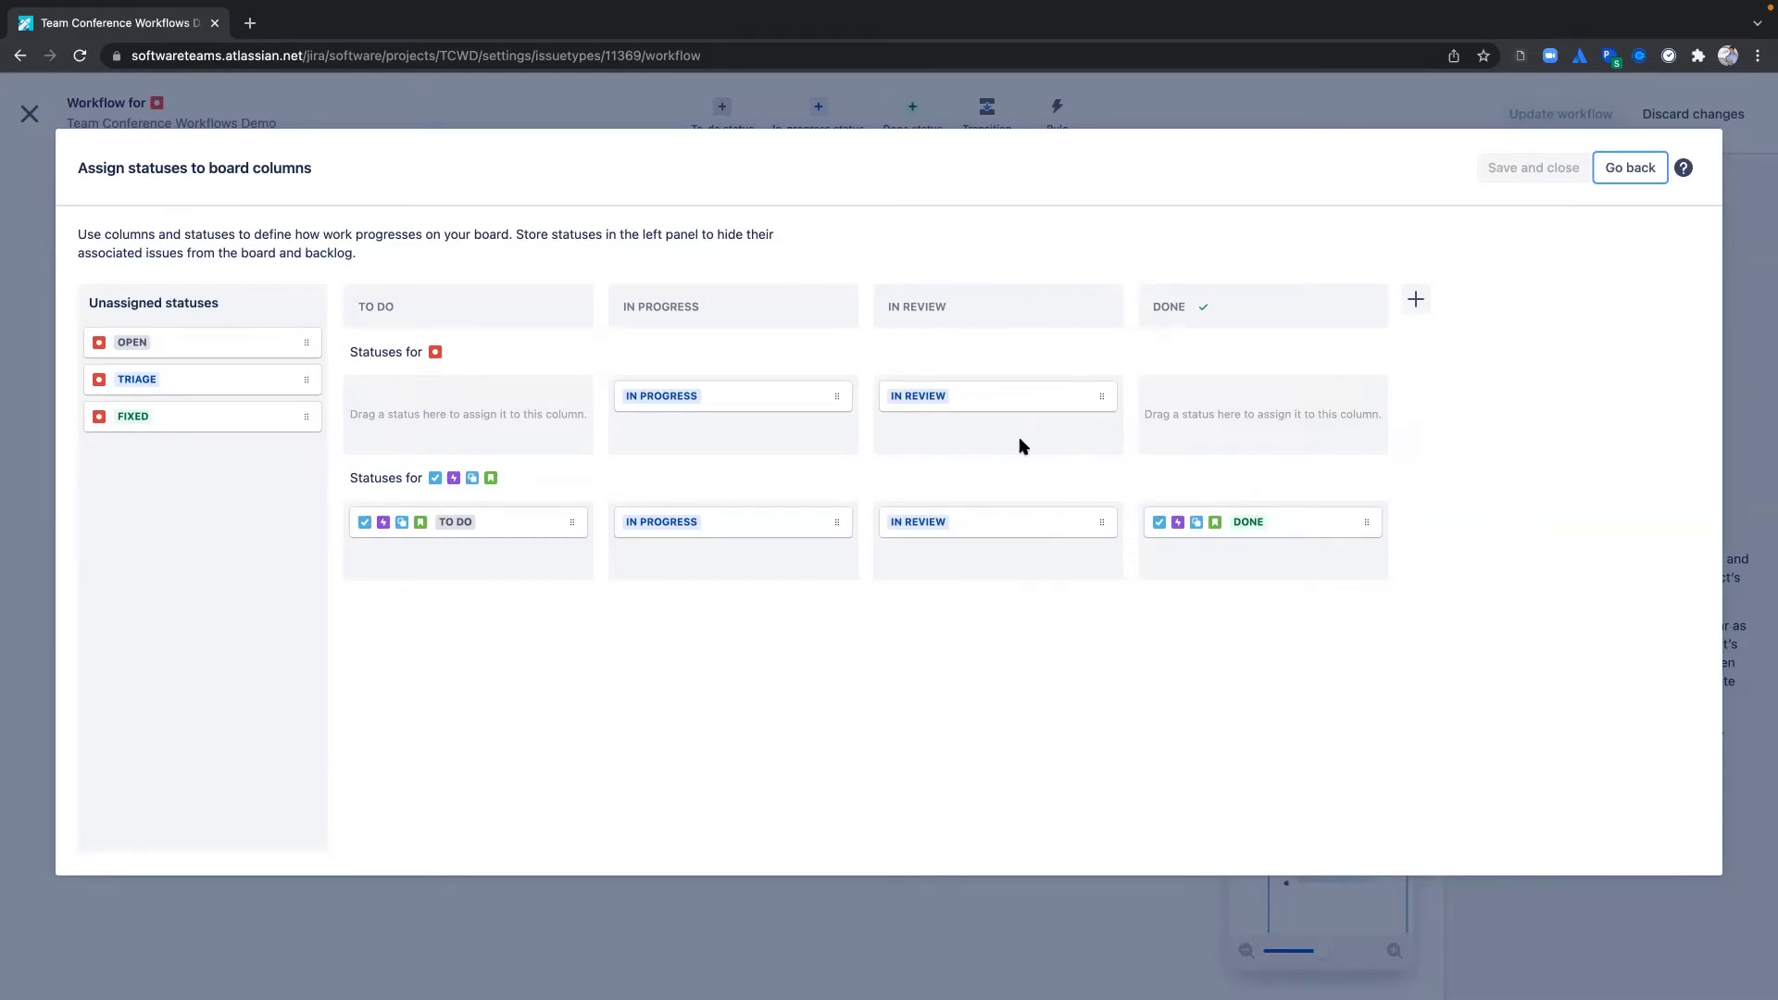
# Map FIXED to Done, OPEN to To Do and TRIAGE to In Progress, then save.
pyautogui.moveTo(204, 413); pyautogui.dragTo(1258, 387)
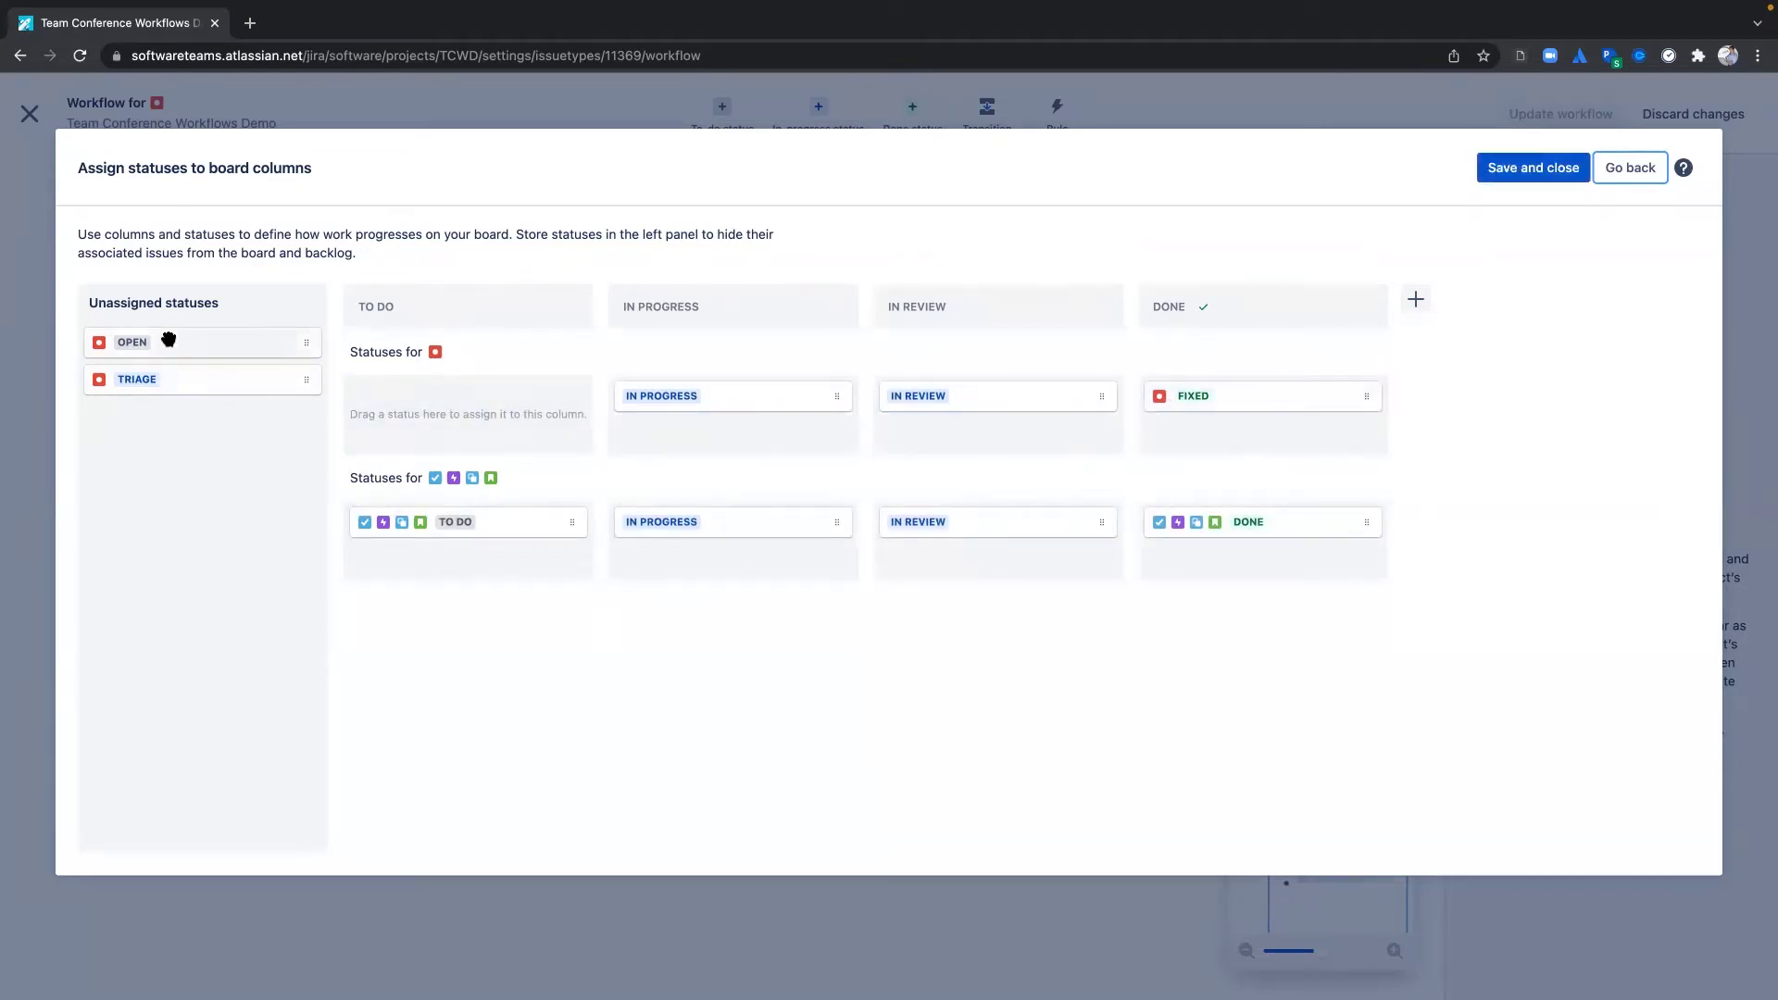
pyautogui.moveTo(168, 340); pyautogui.dragTo(447, 411)
pyautogui.moveTo(263, 349); pyautogui.dragTo(667, 385)
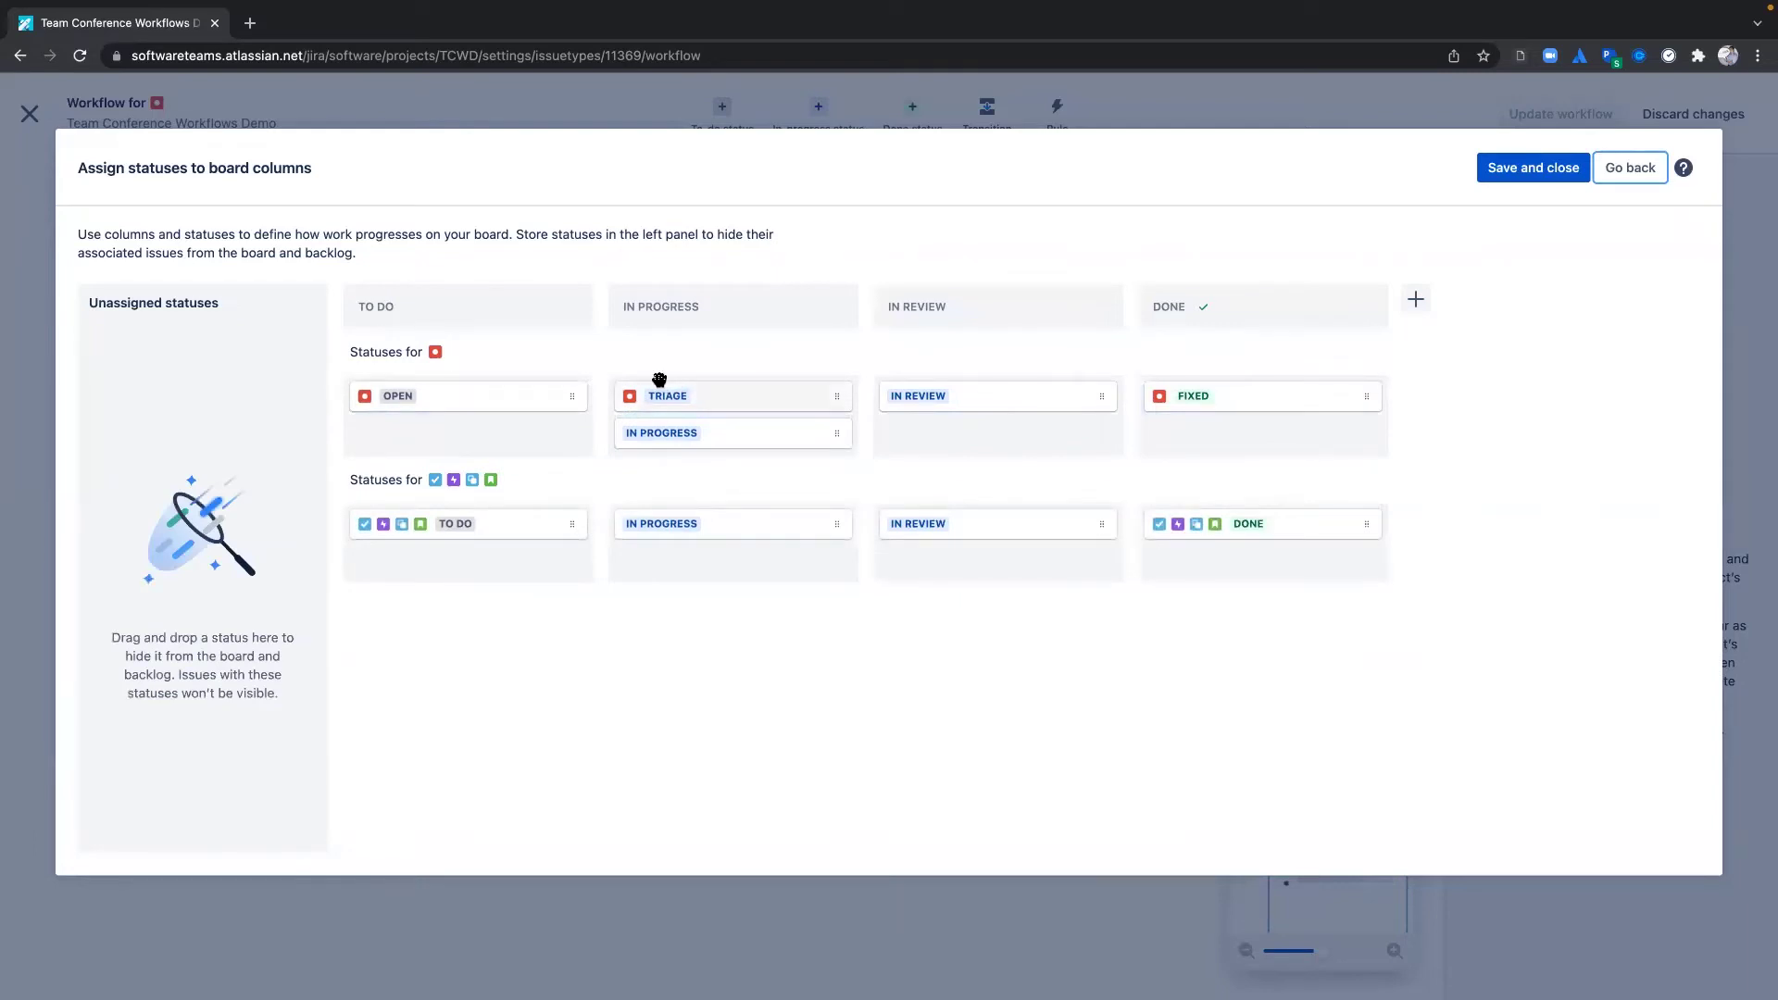
pyautogui.click(1493, 178)
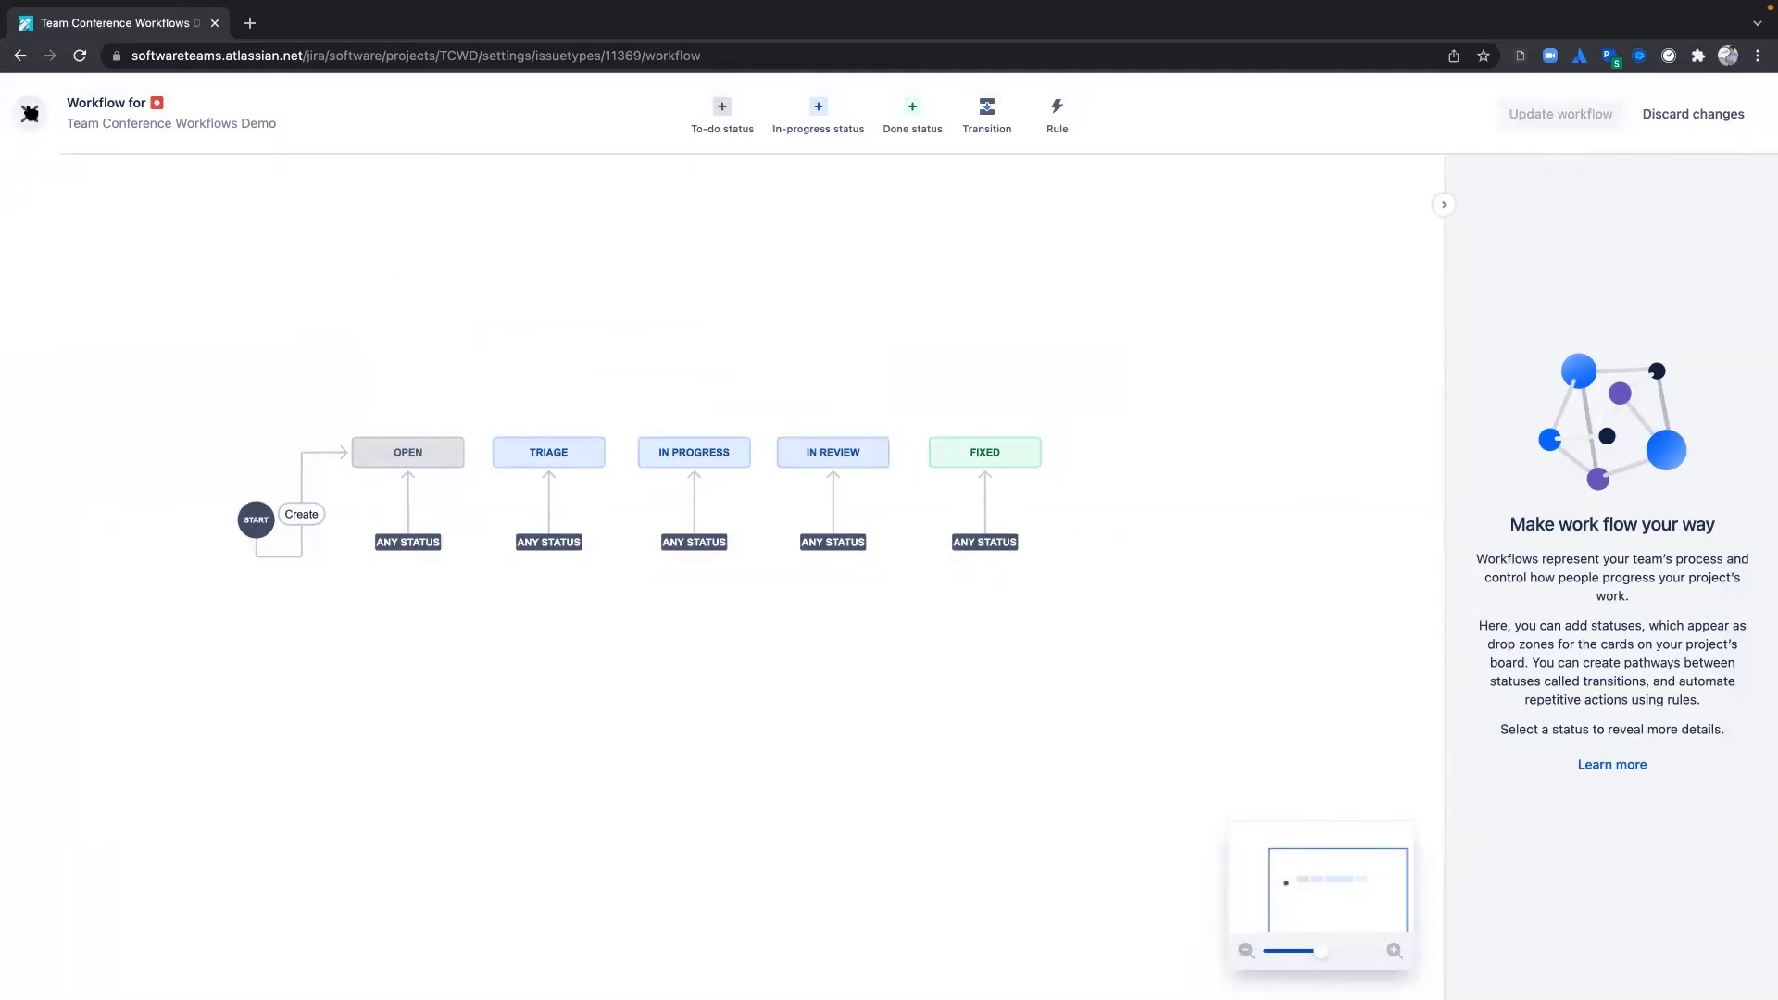
# Close the Bug workflow and open the Story issue type's workflow for editing.
pyautogui.click(30, 113)
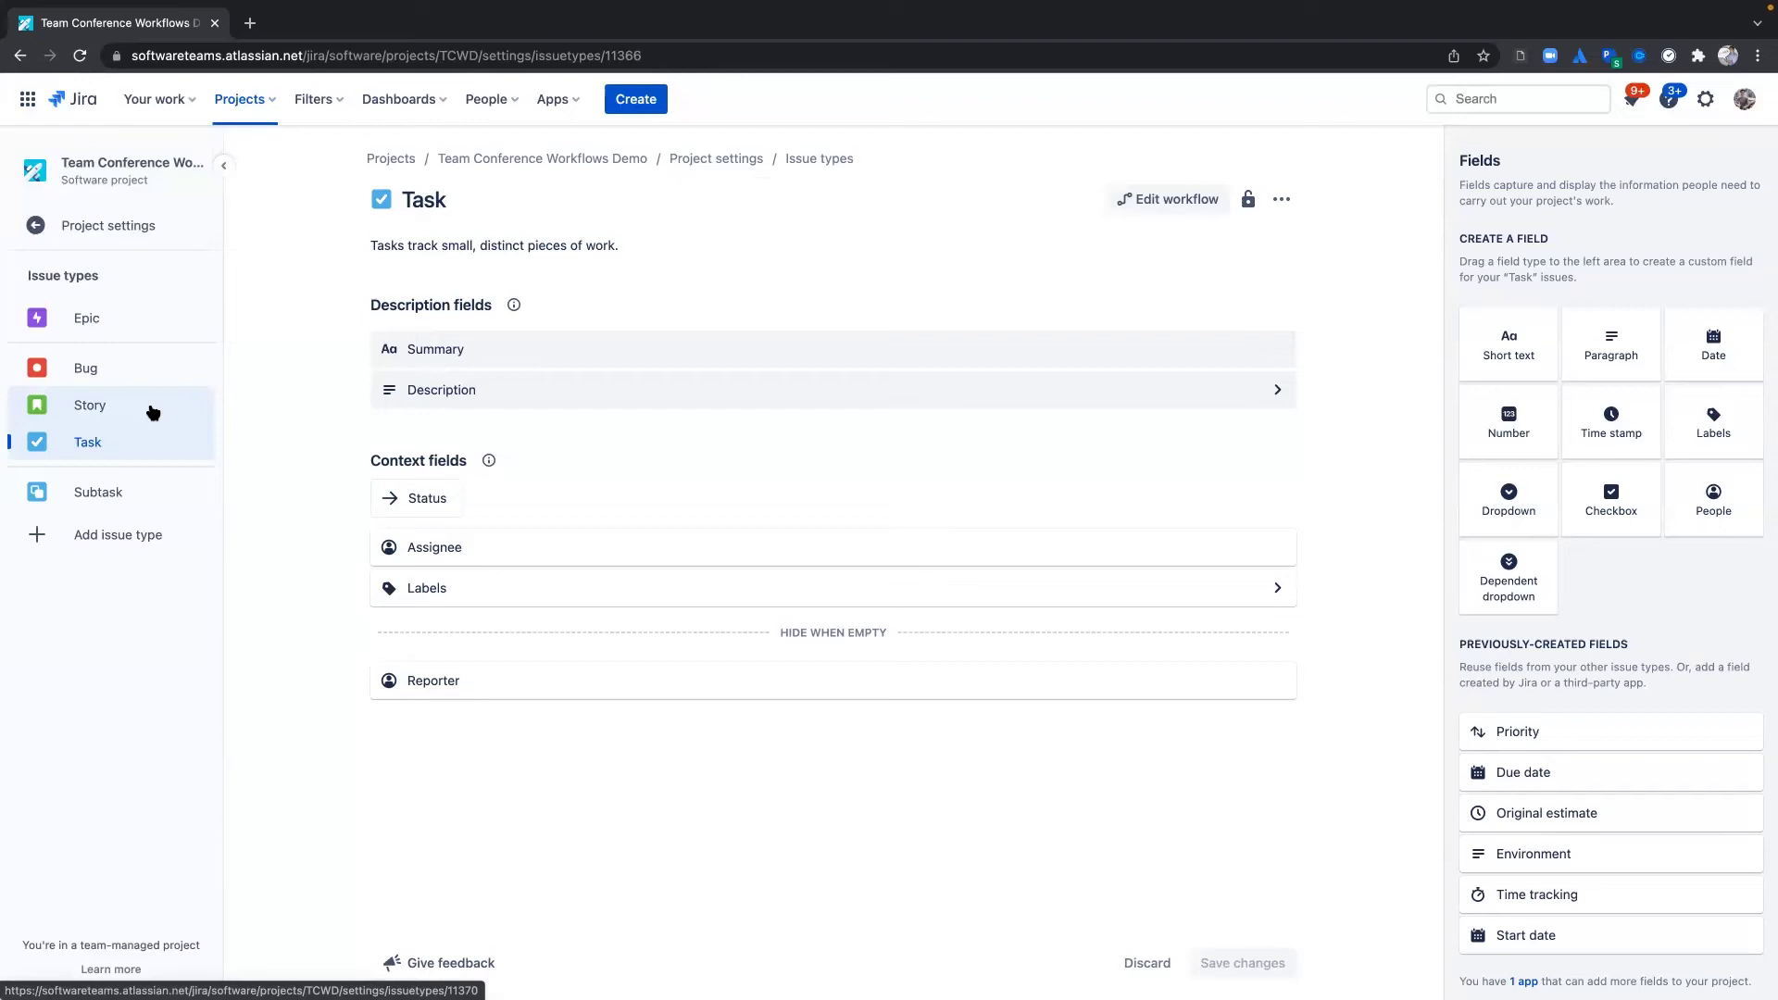
pyautogui.click(153, 412)
pyautogui.click(1168, 199)
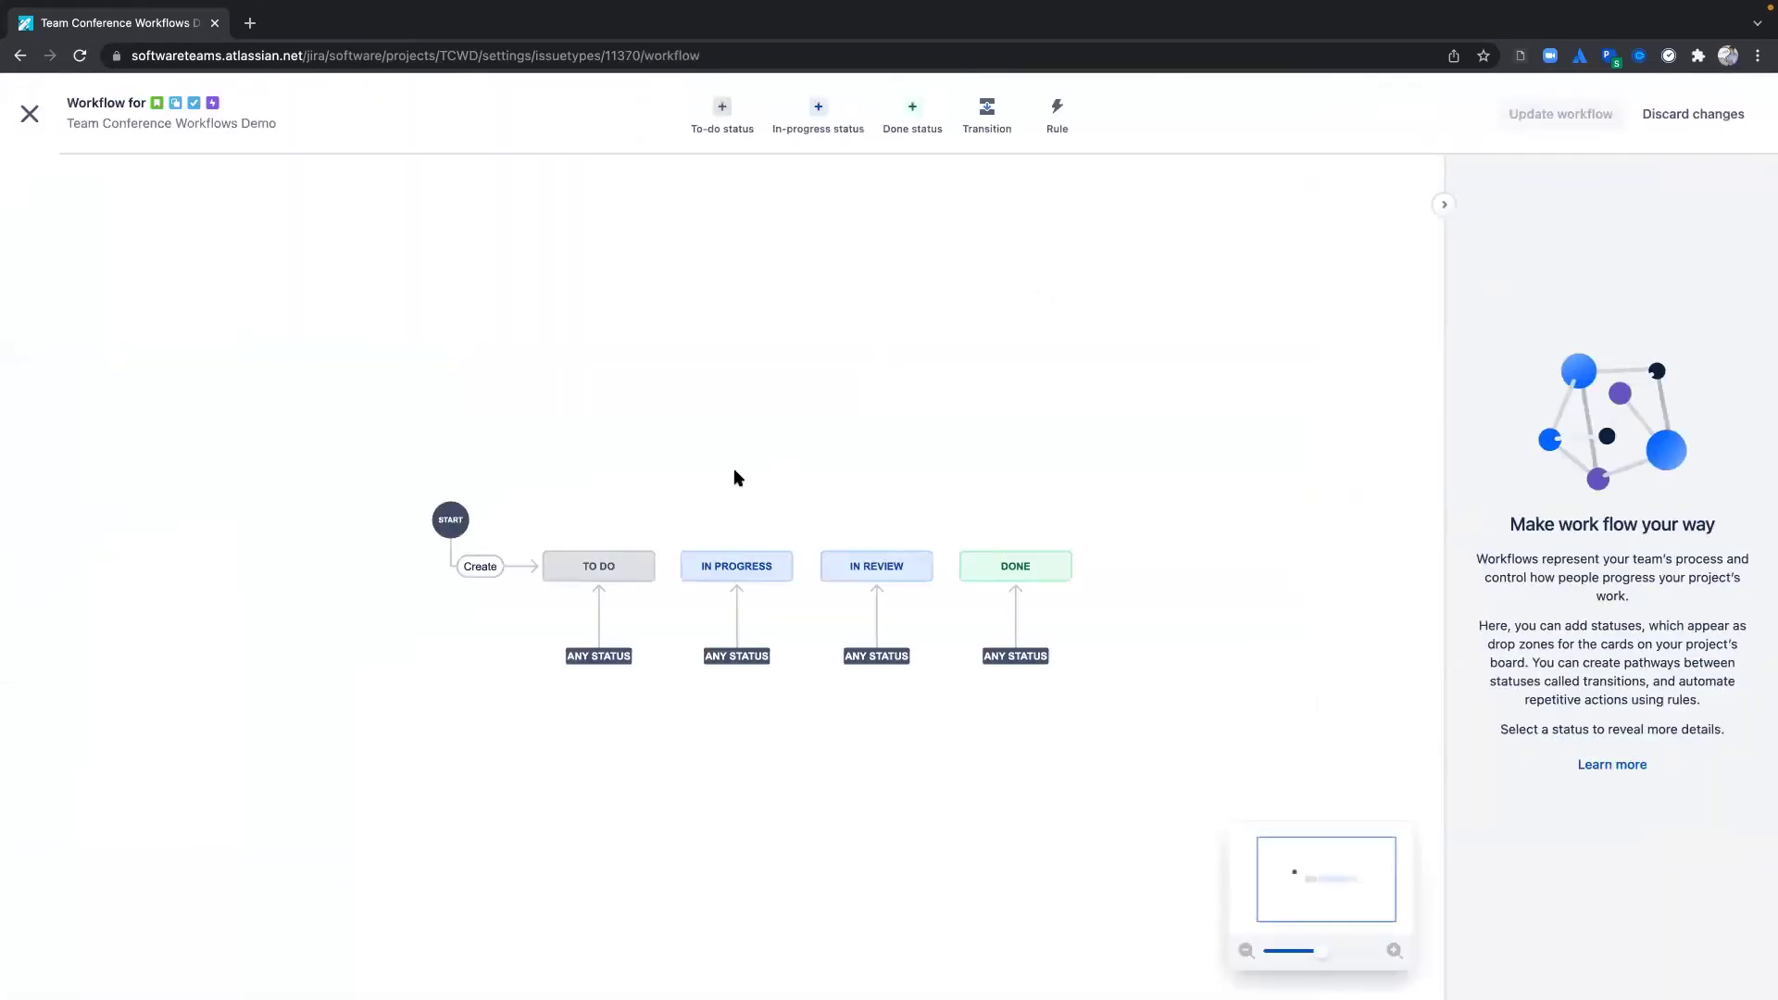
pyautogui.scroll(-2, 736, 474)
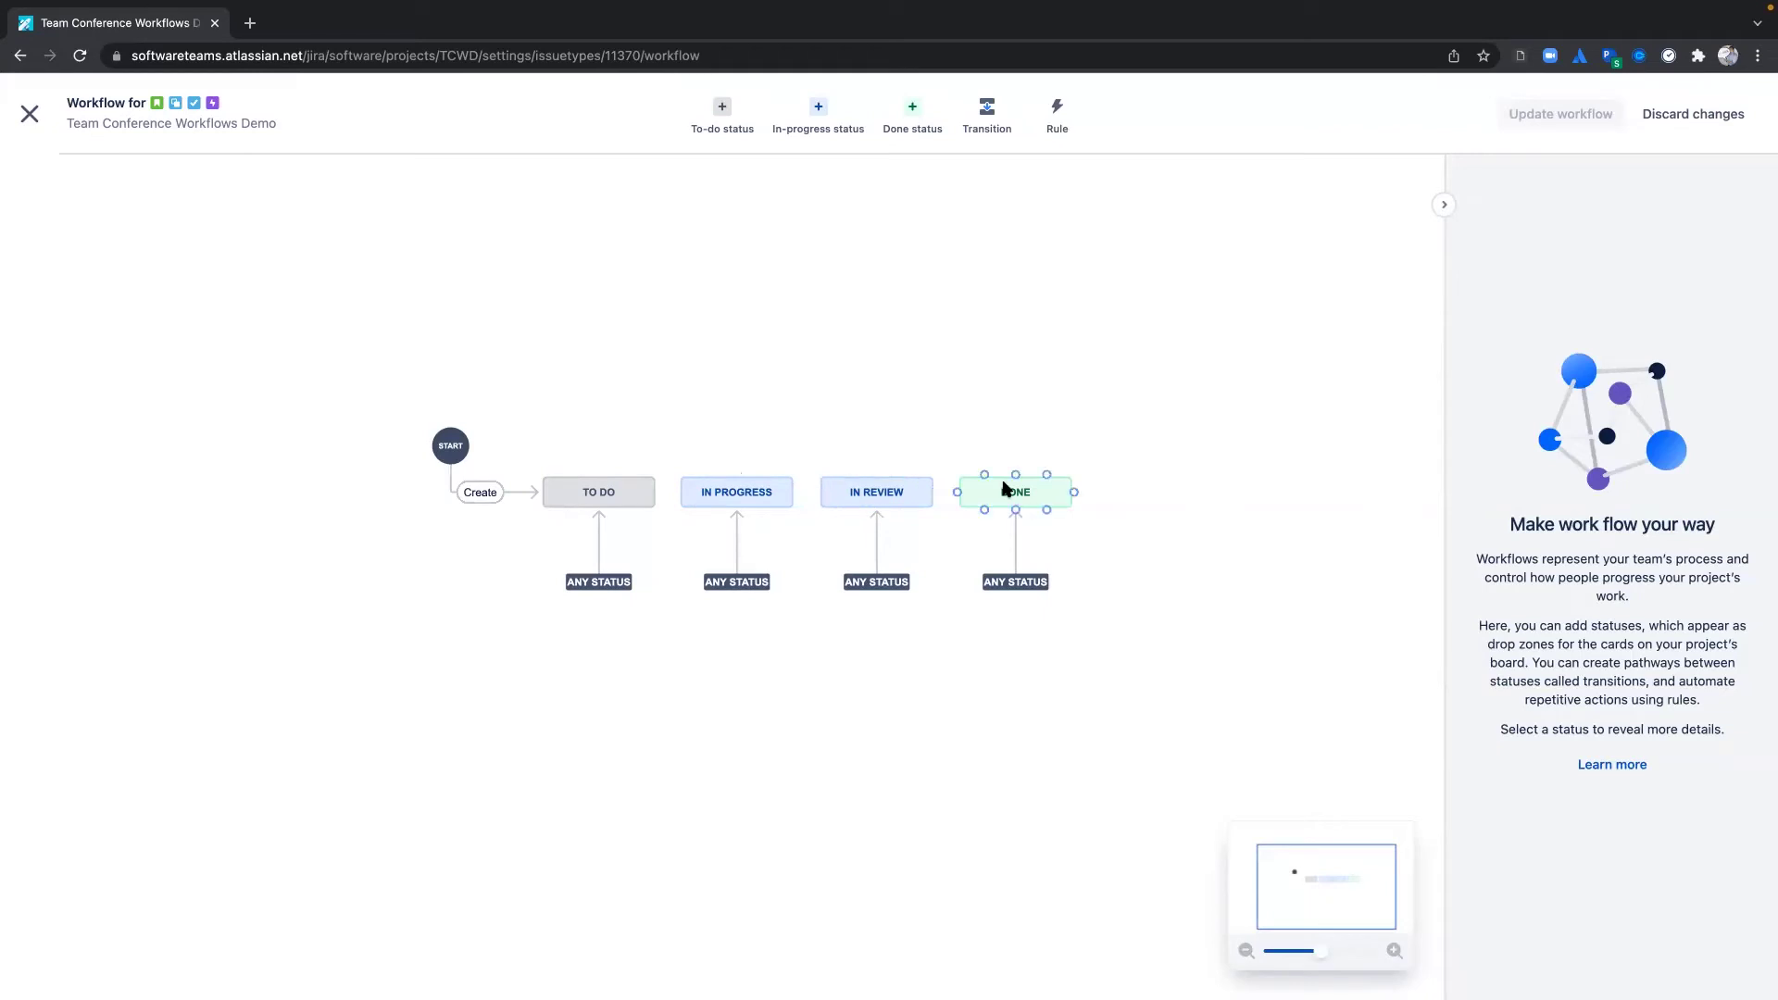
pyautogui.scroll(-3, 1010, 482)
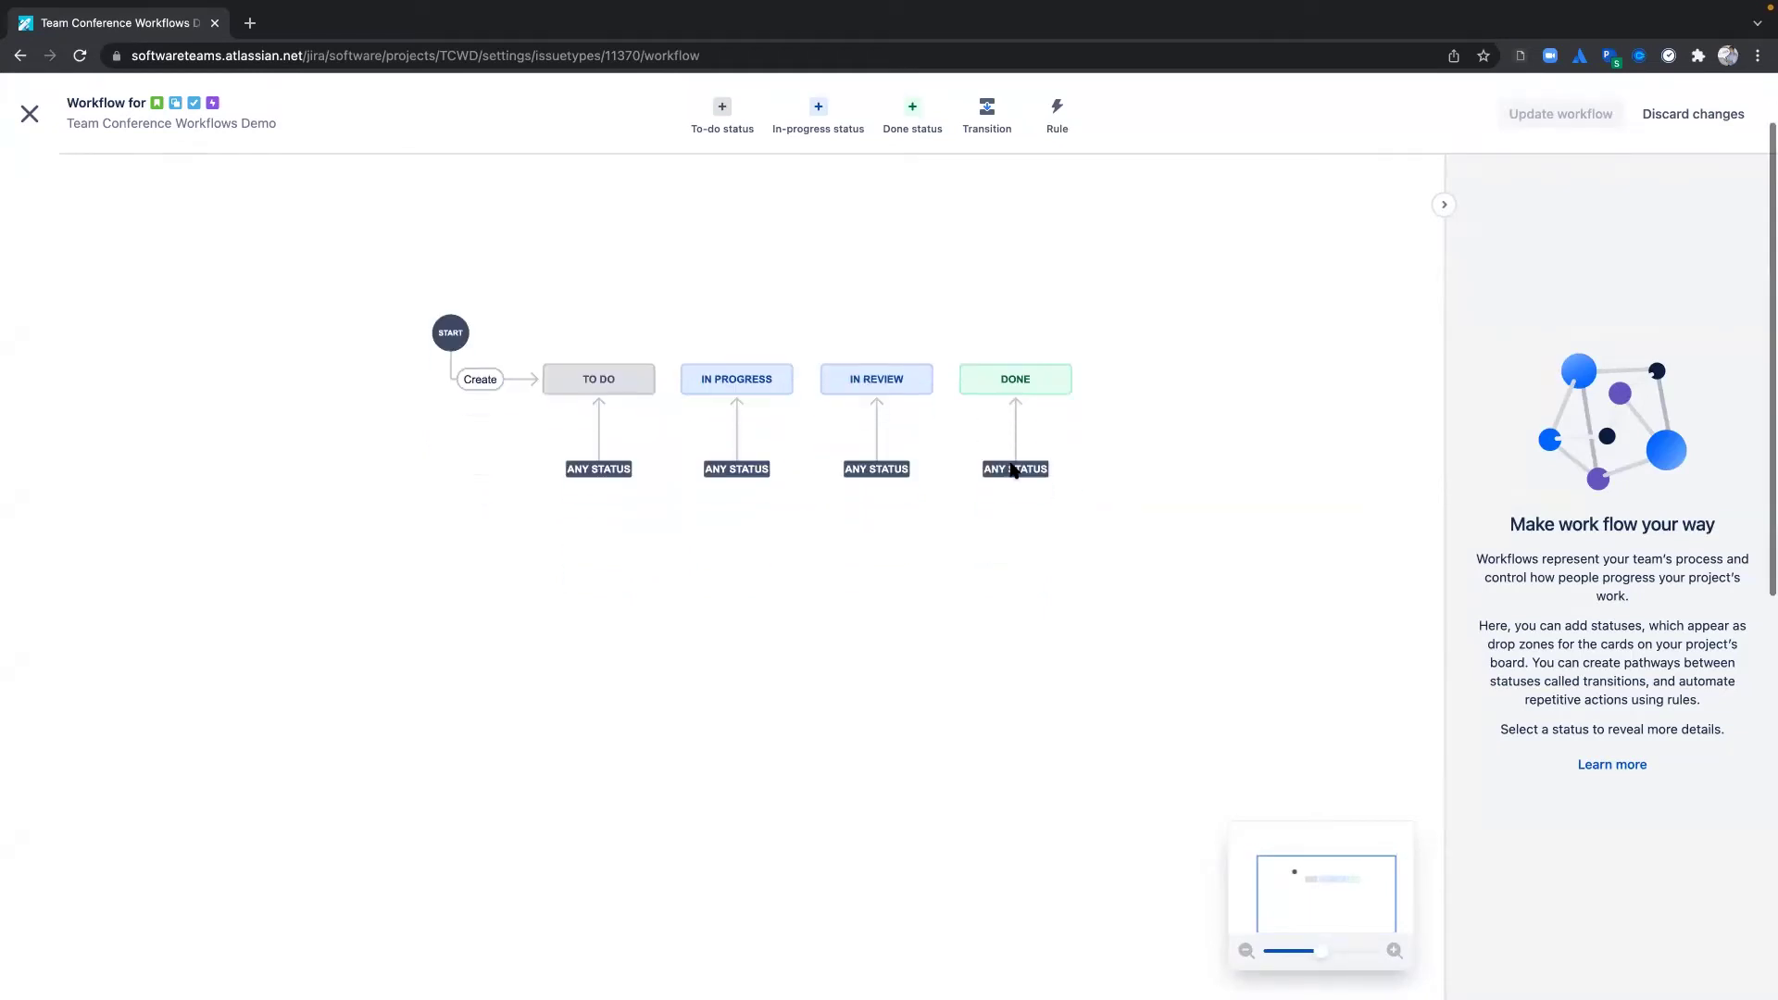
# Delete the any-status transitions into DONE, IN REVIEW, IN PROGRESS and TO DO.
pyautogui.click(1014, 471)
pyautogui.press('BackSpace')
pyautogui.click(875, 449)
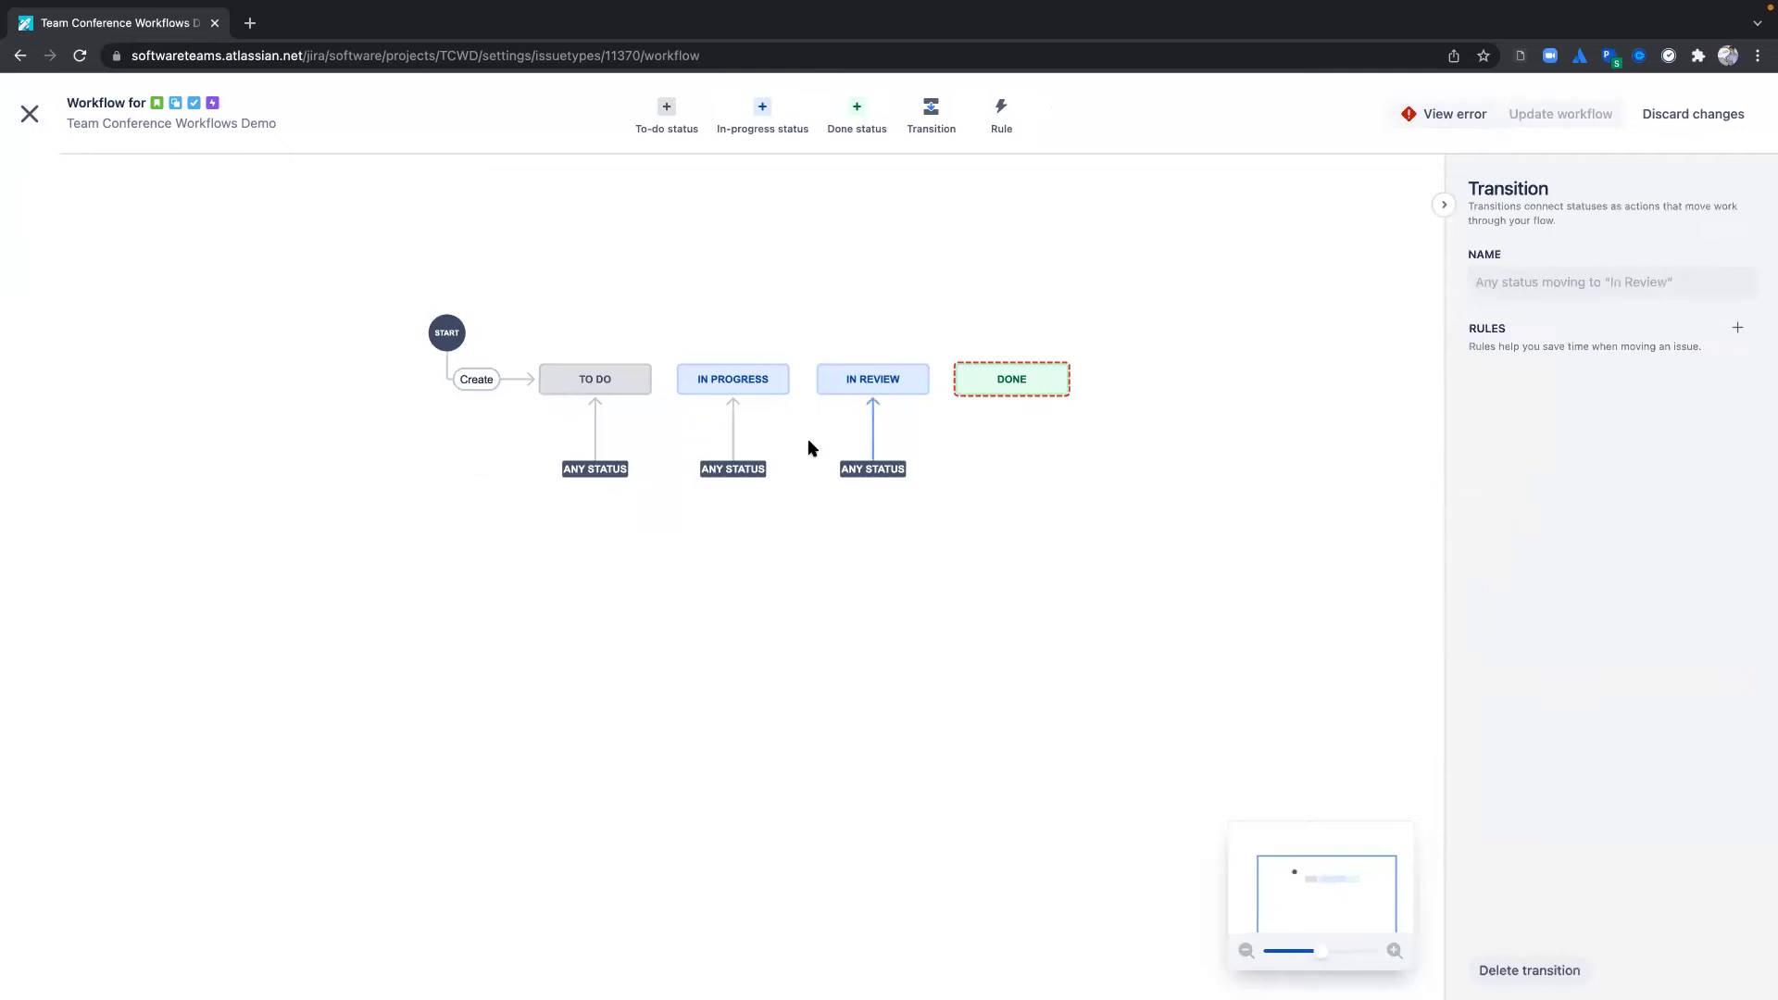
pyautogui.press('BackSpace')
pyautogui.click(732, 449)
pyautogui.press('BackSpace')
pyautogui.click(592, 450)
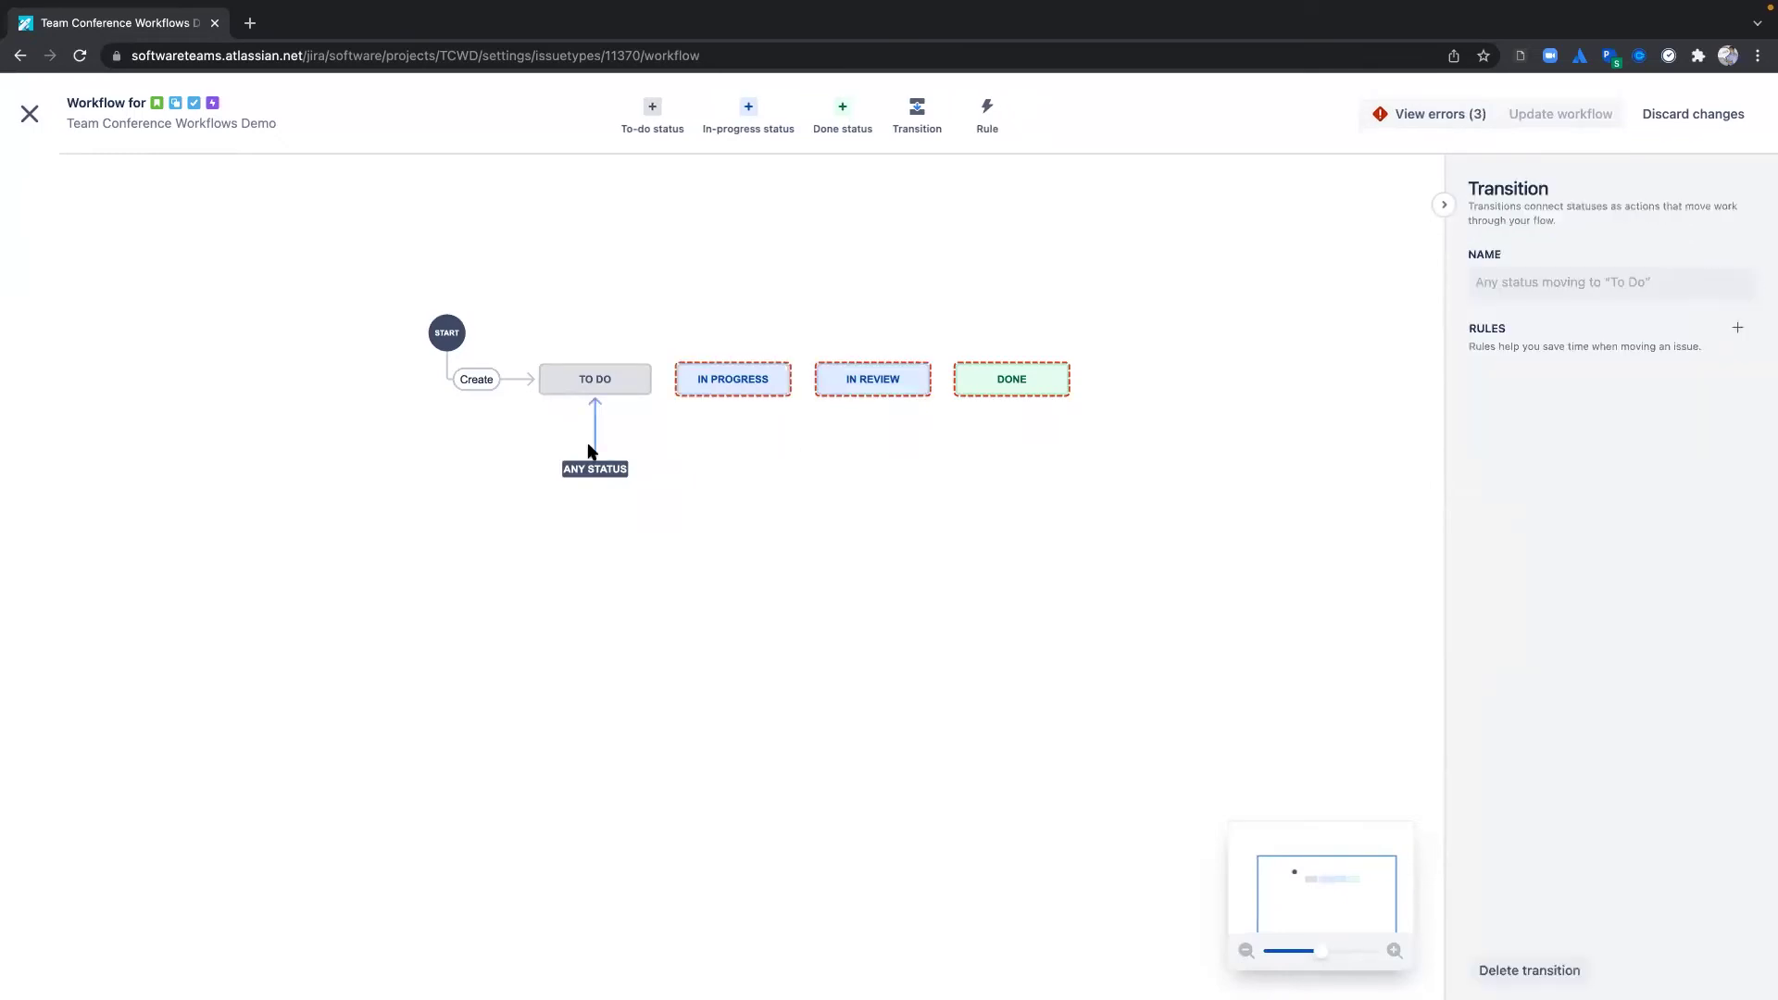
pyautogui.press('BackSpace')
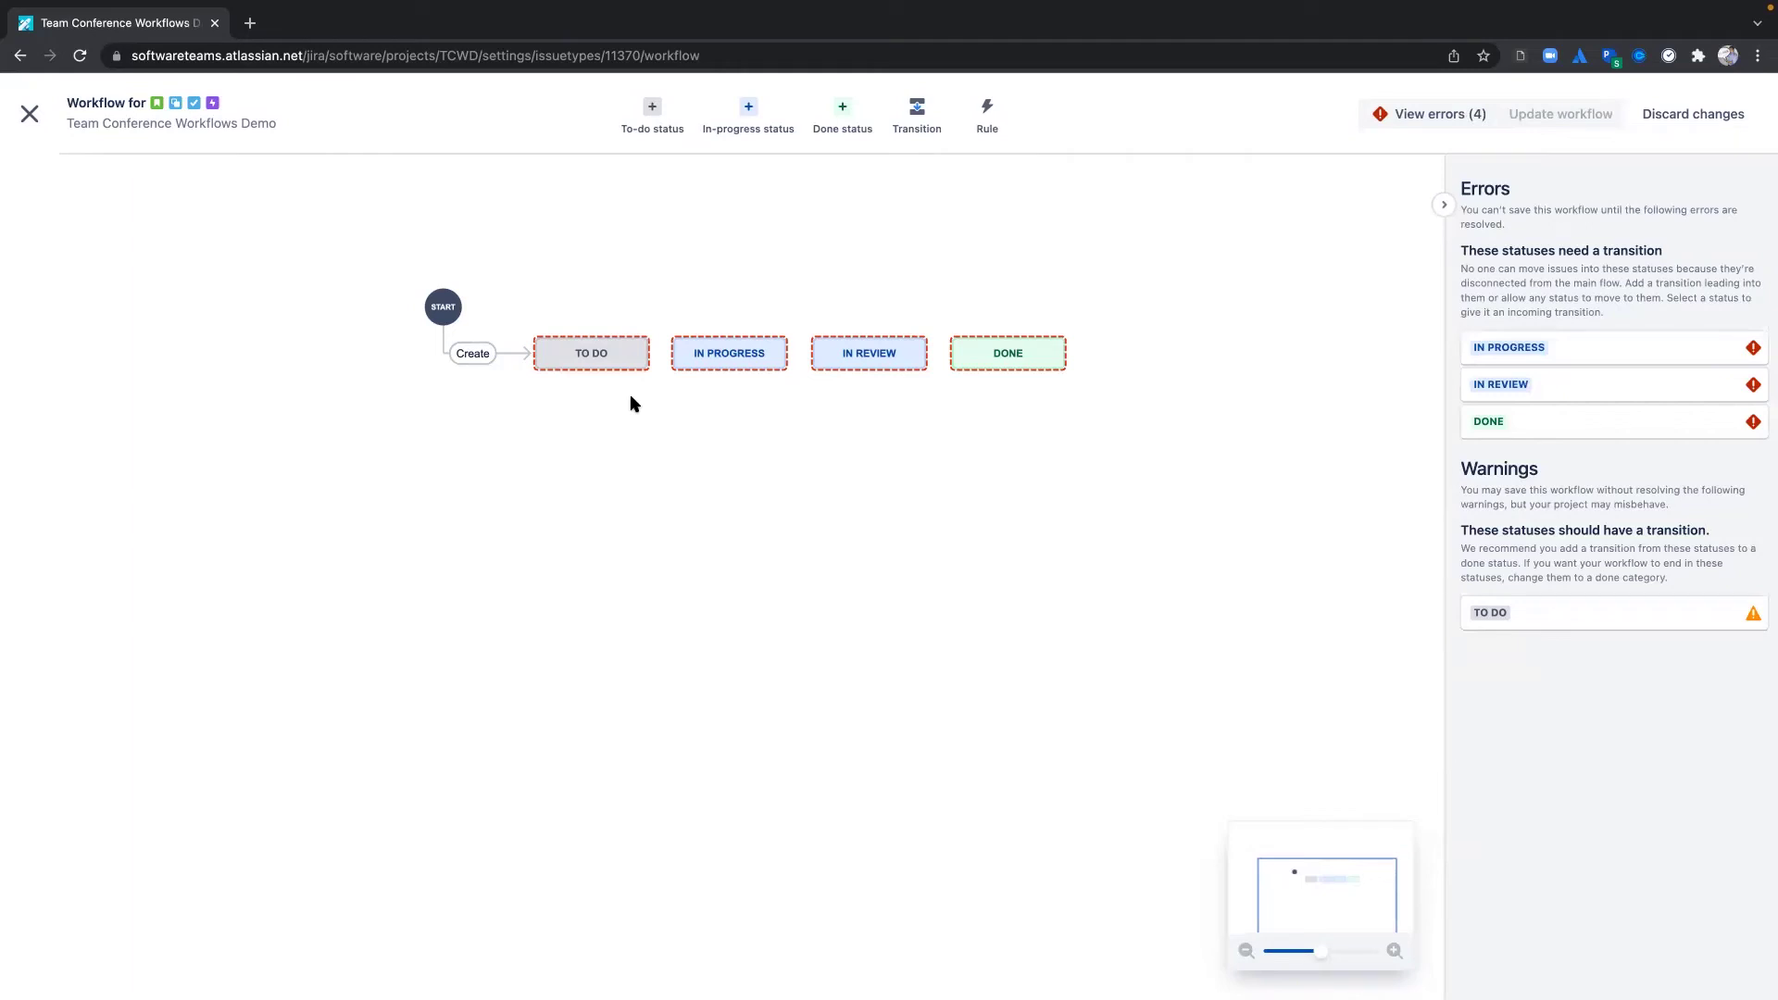
# Create transitions Start Work (To Do→In Progress), In PR (In Progress→In Review) and Shipped (In Review→Done).
pyautogui.click(622, 337)
pyautogui.moveTo(622, 331); pyautogui.dragTo(698, 339)
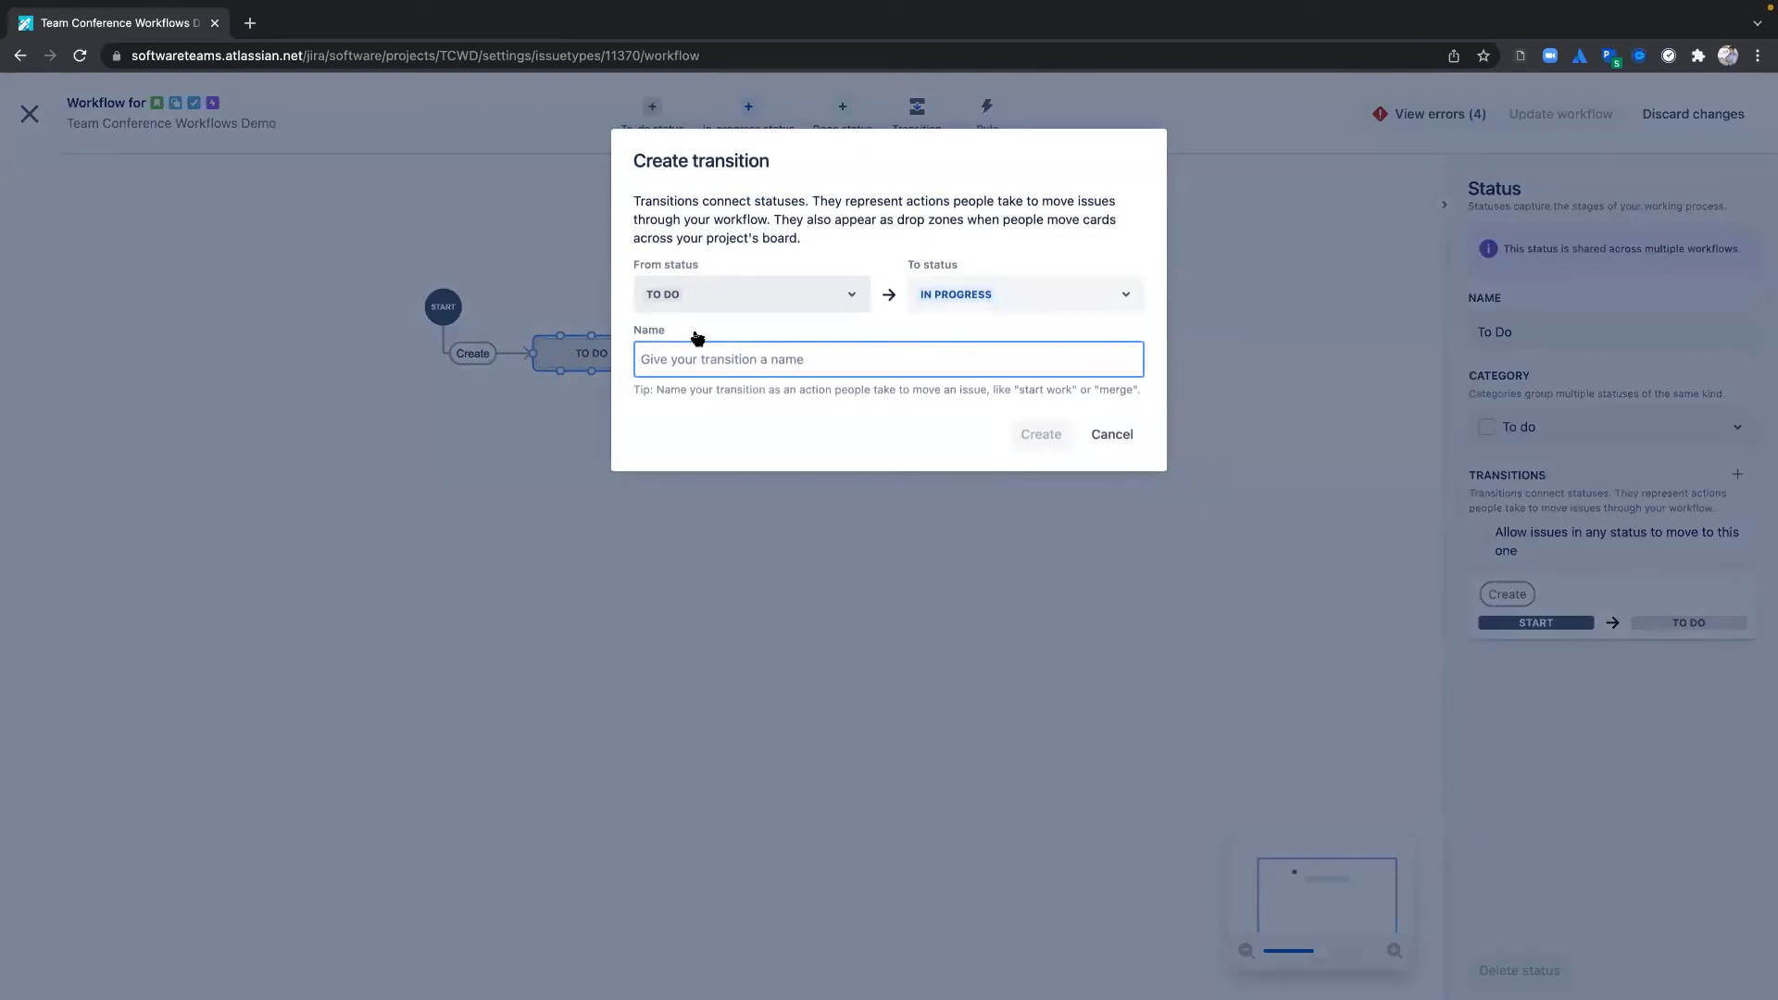
pyautogui.write('Start Work')
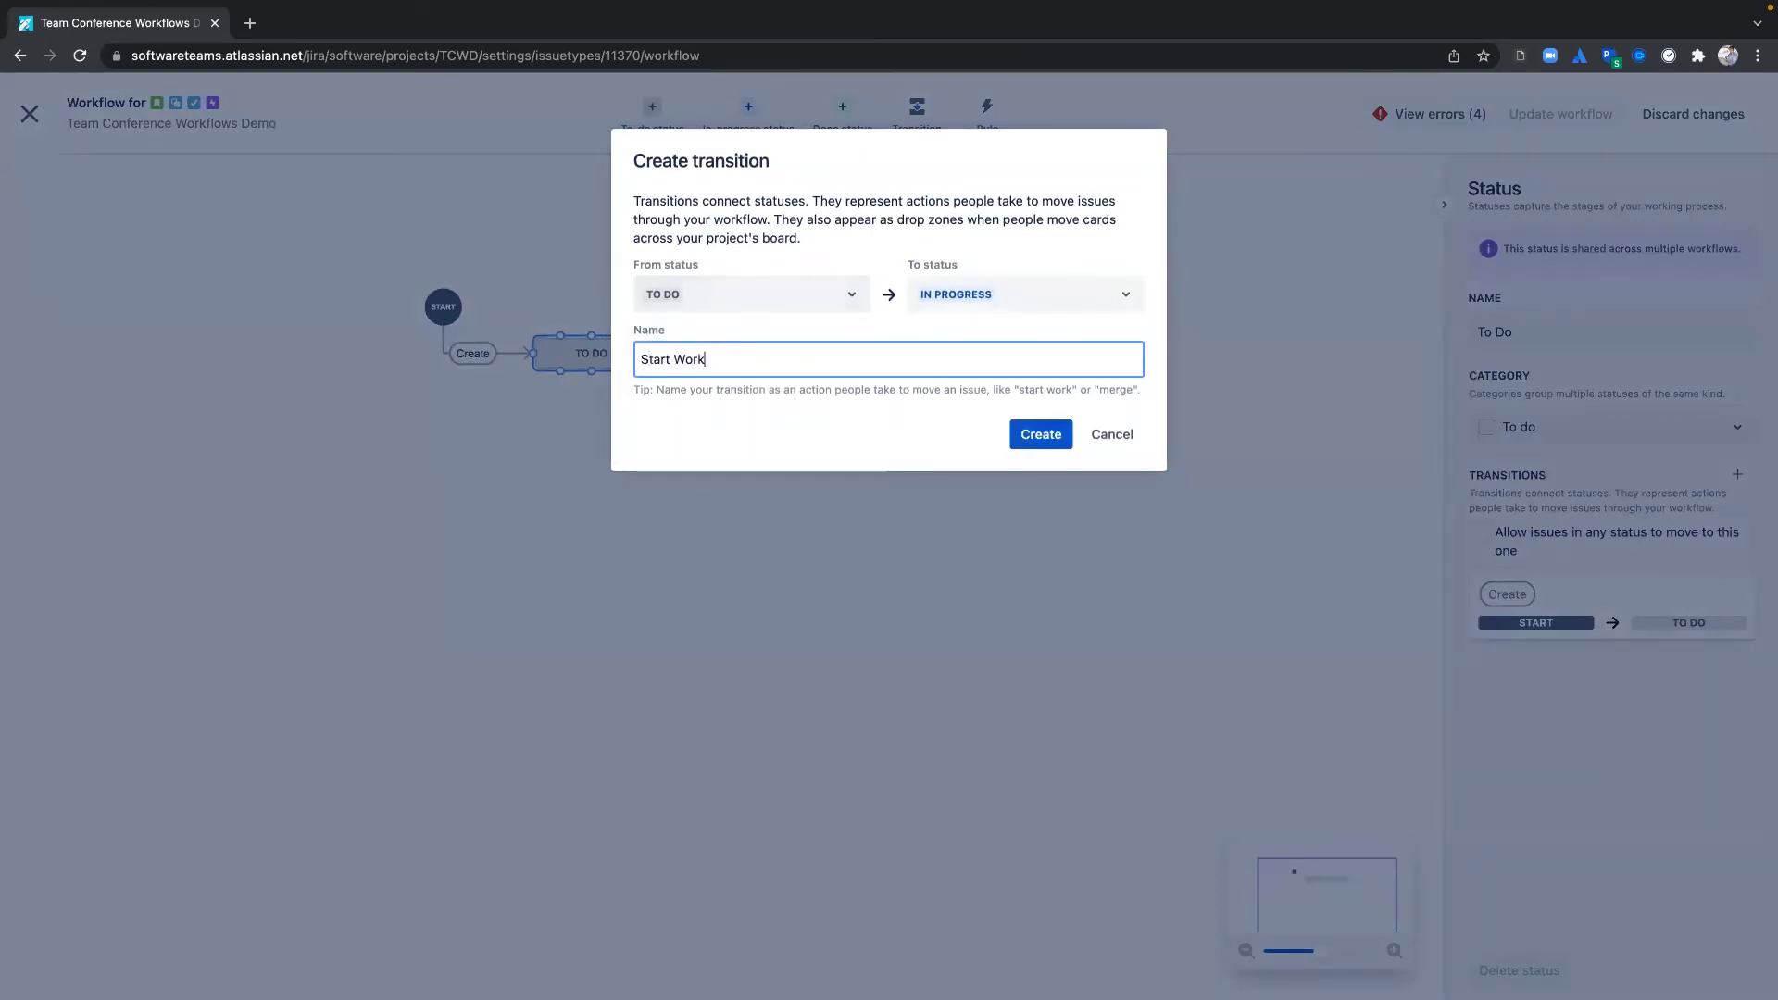
pyautogui.press('Return')
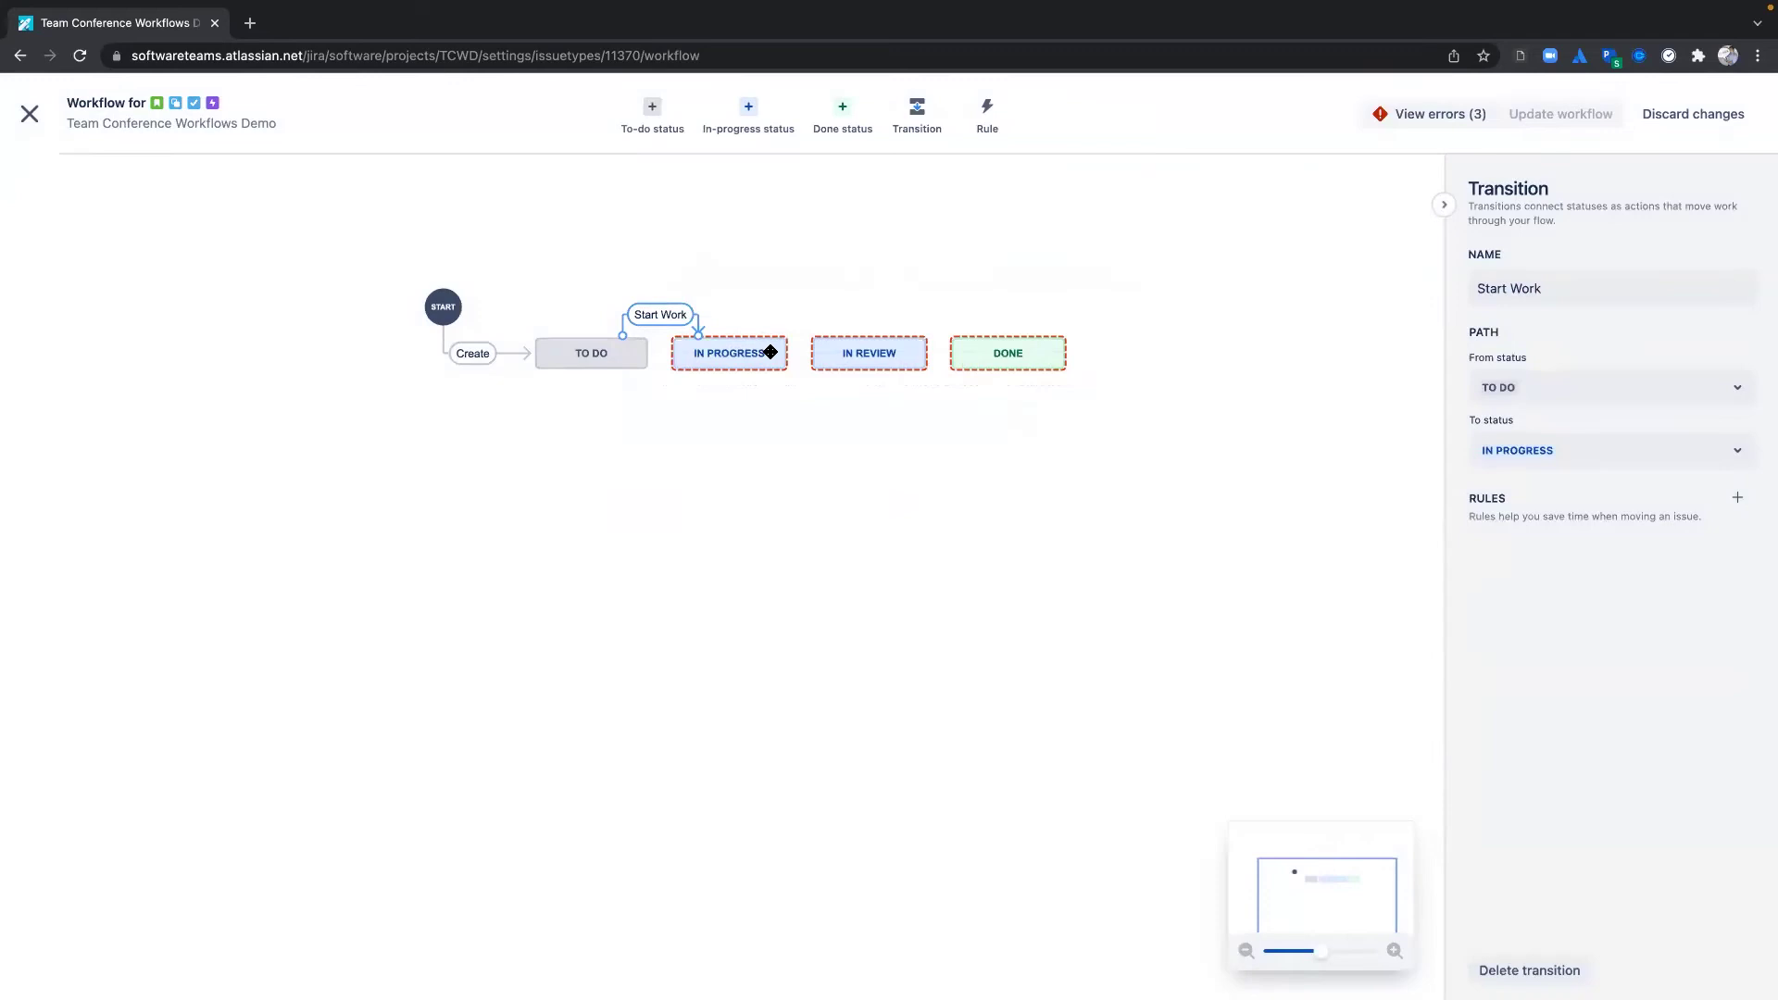
pyautogui.click(758, 337)
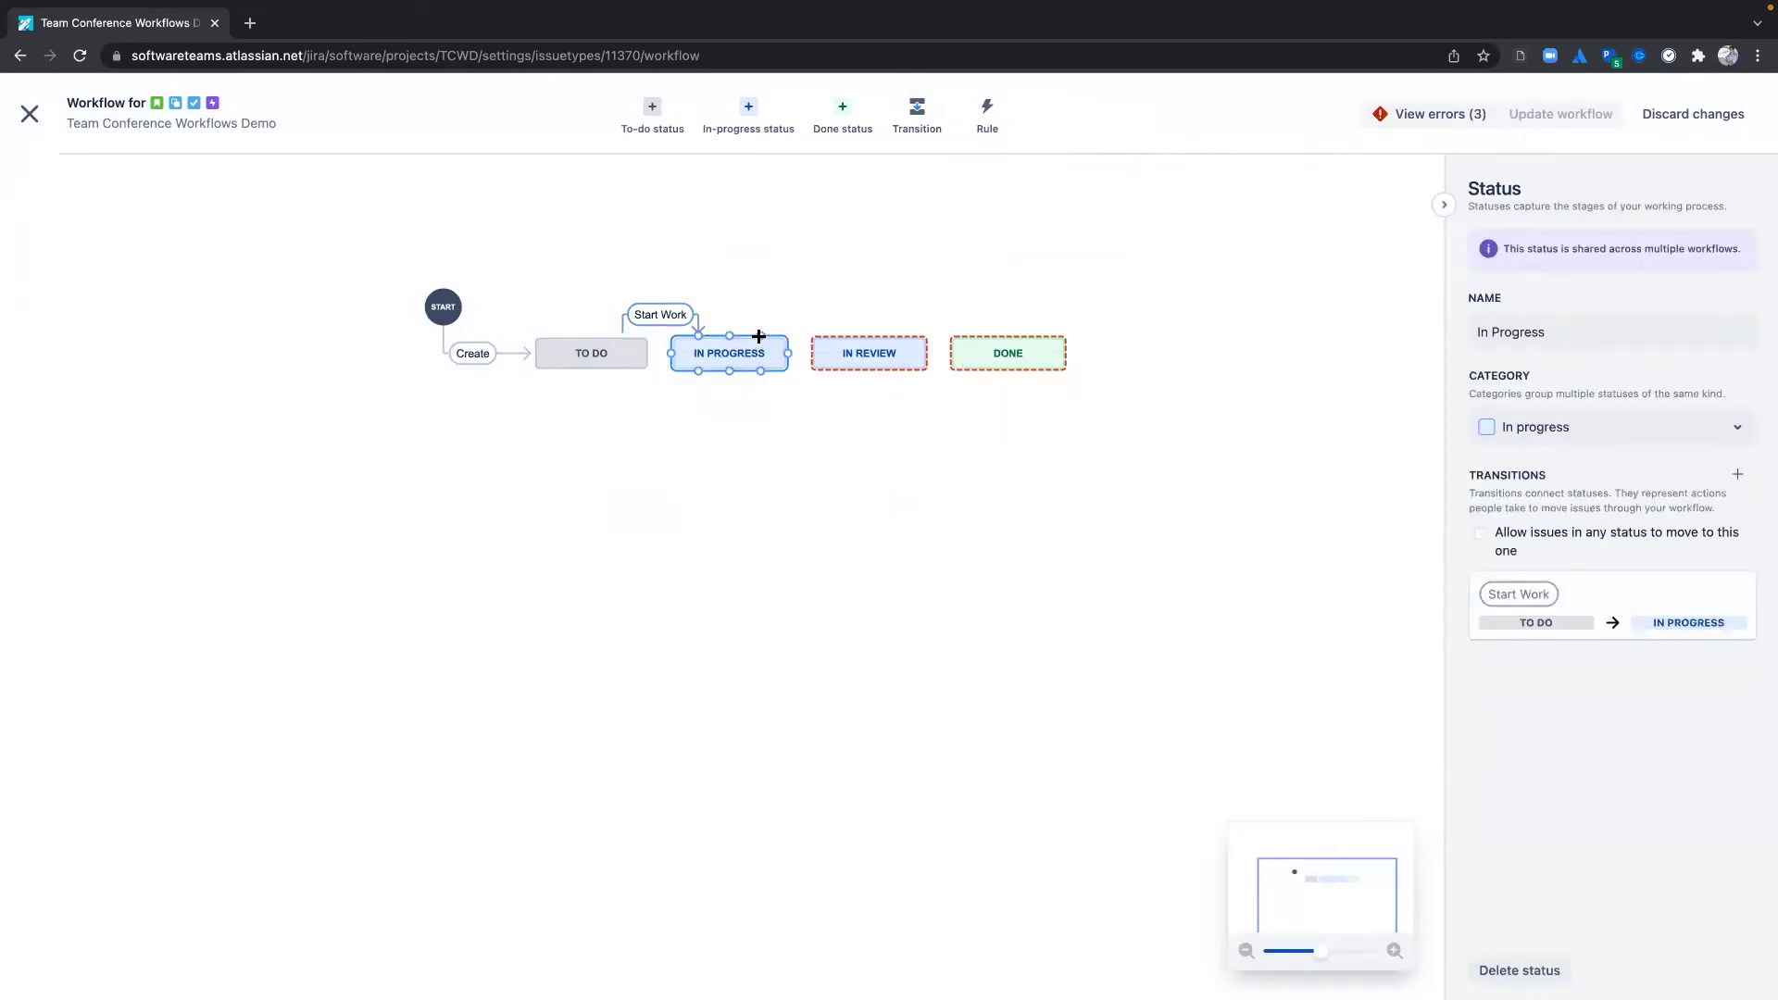
pyautogui.moveTo(758, 338); pyautogui.dragTo(844, 340)
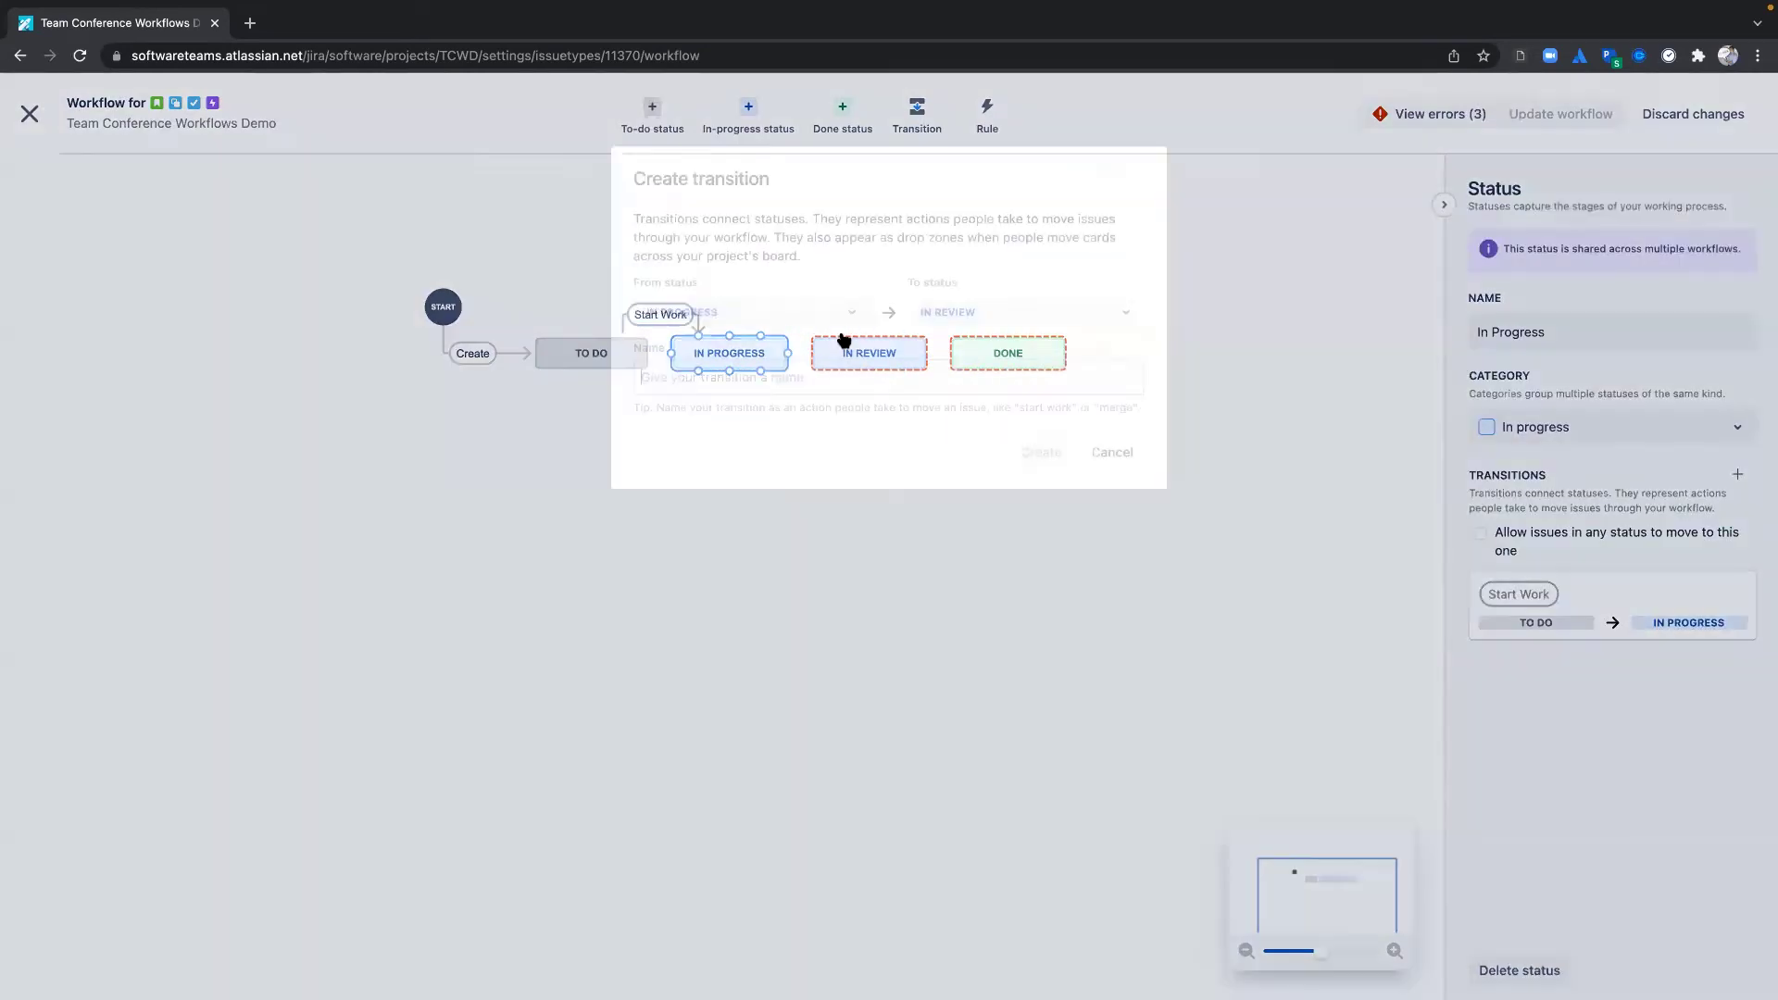
pyautogui.write('In PR')
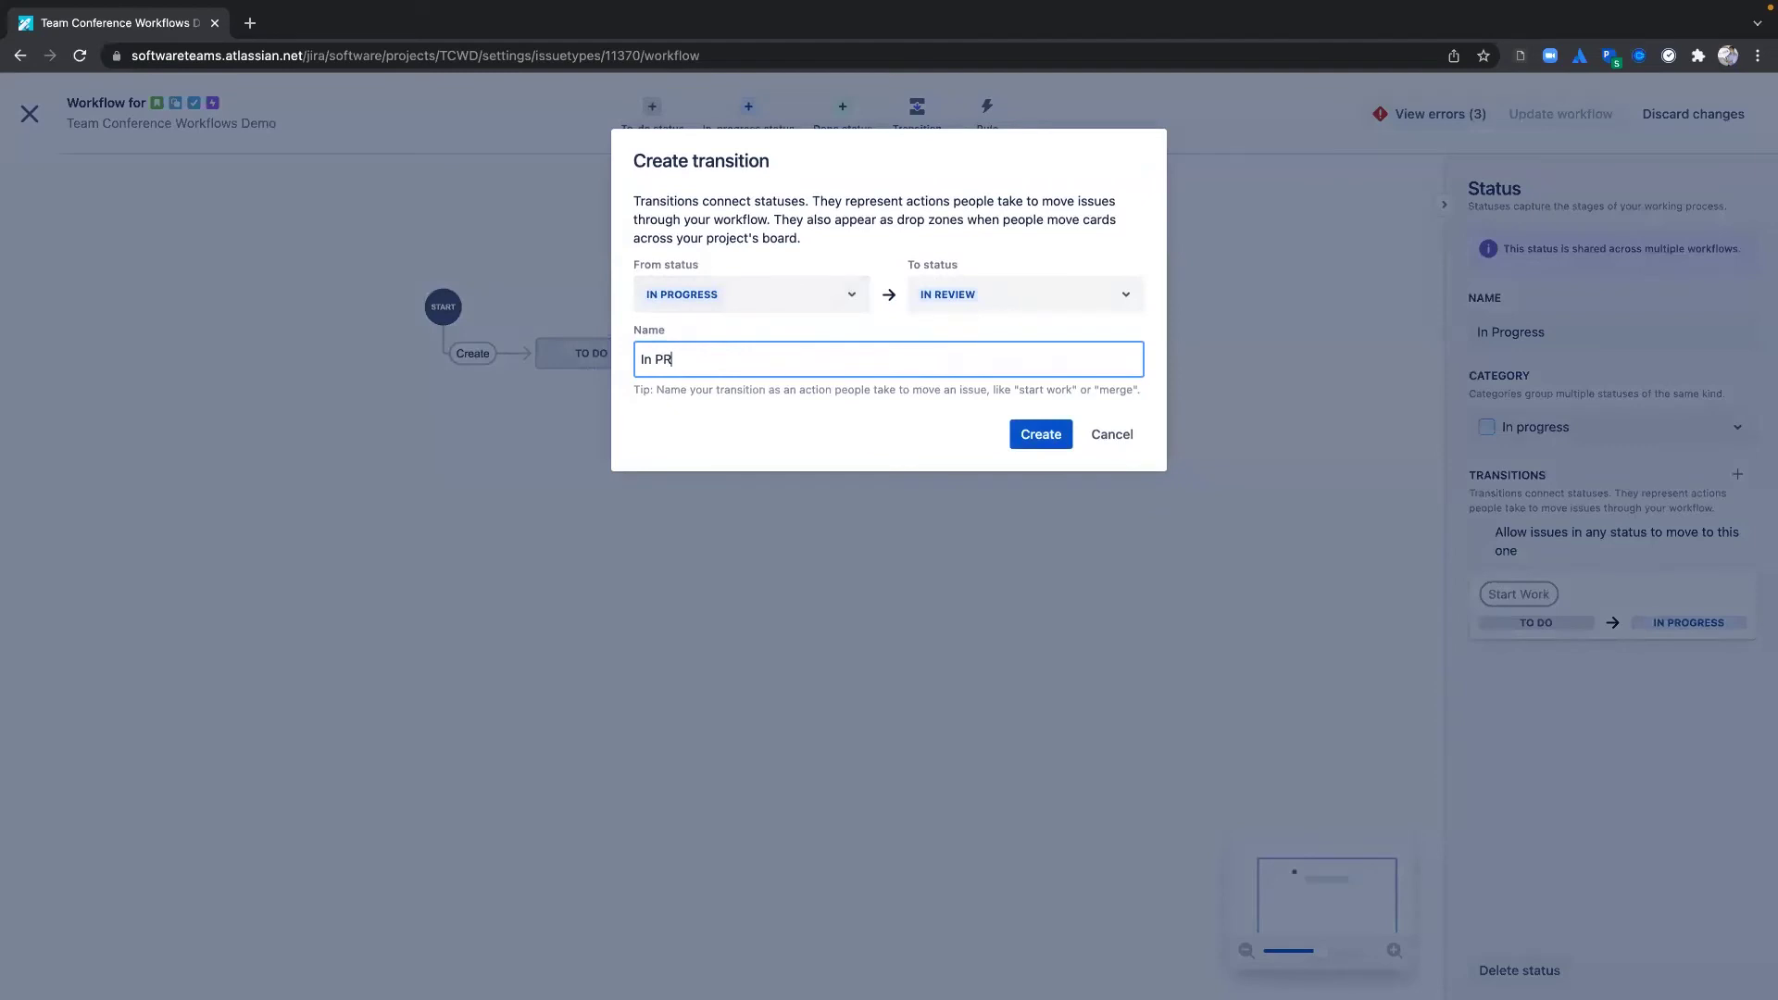
pyautogui.press('Return')
pyautogui.click(900, 333)
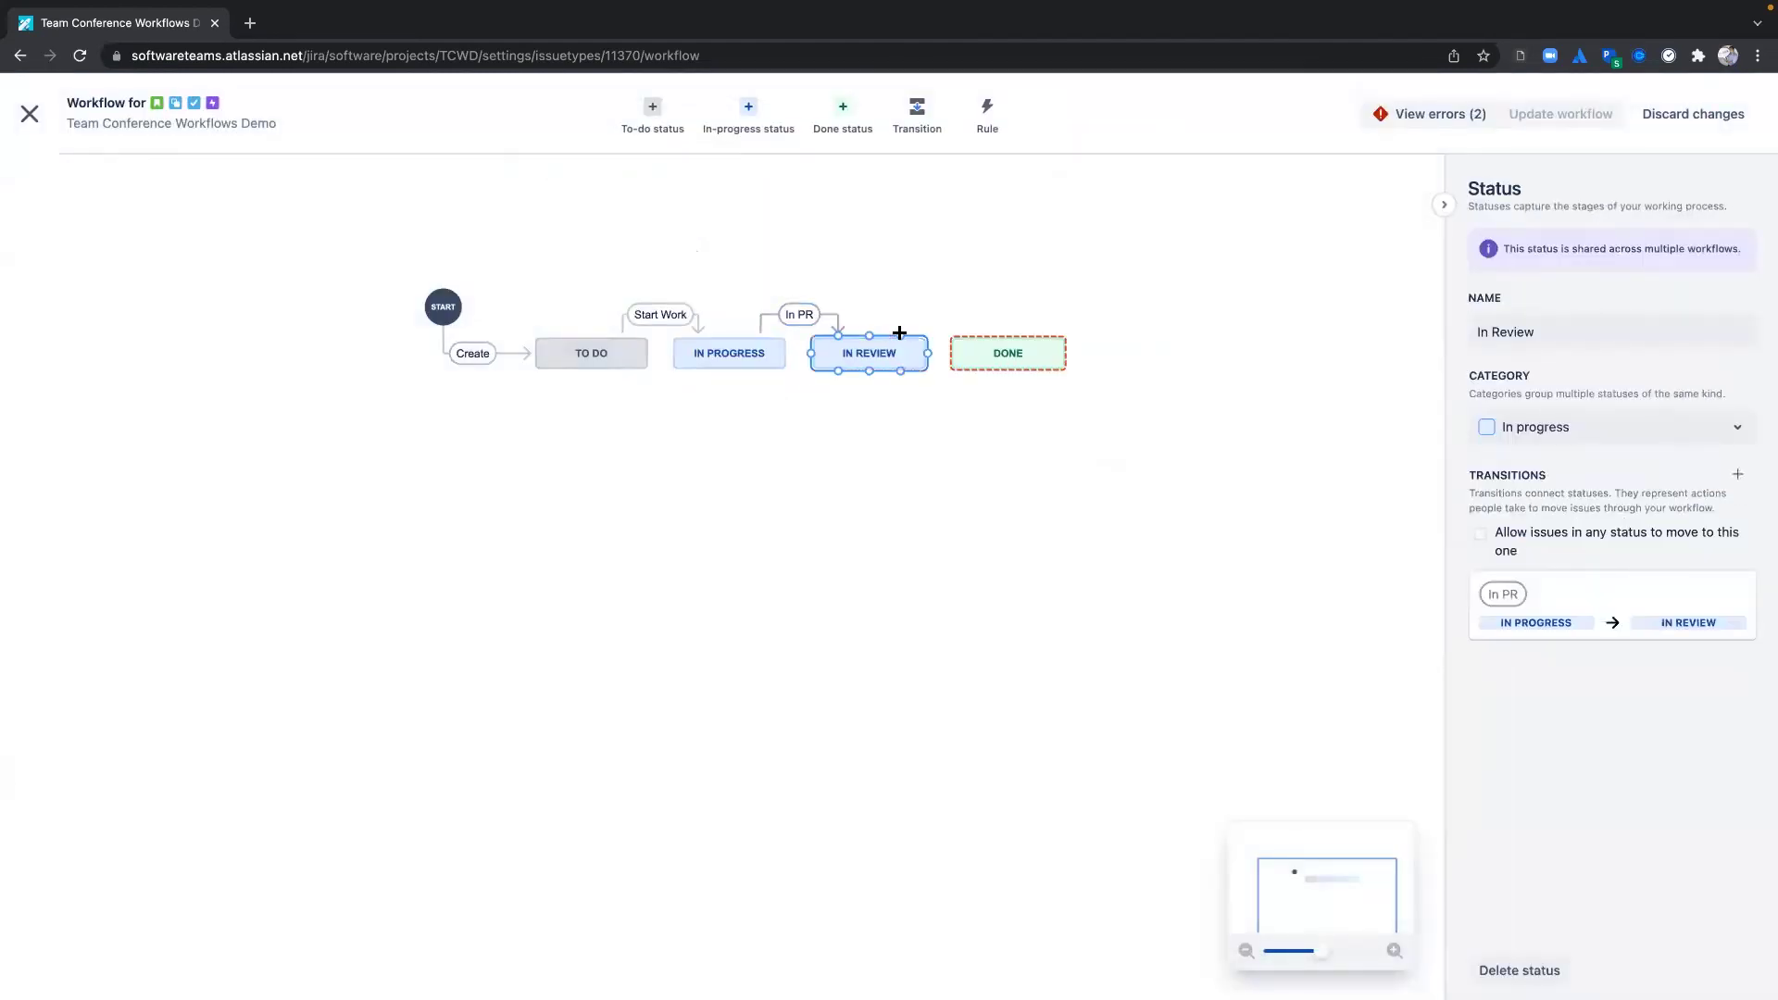
pyautogui.moveTo(899, 332); pyautogui.dragTo(975, 334)
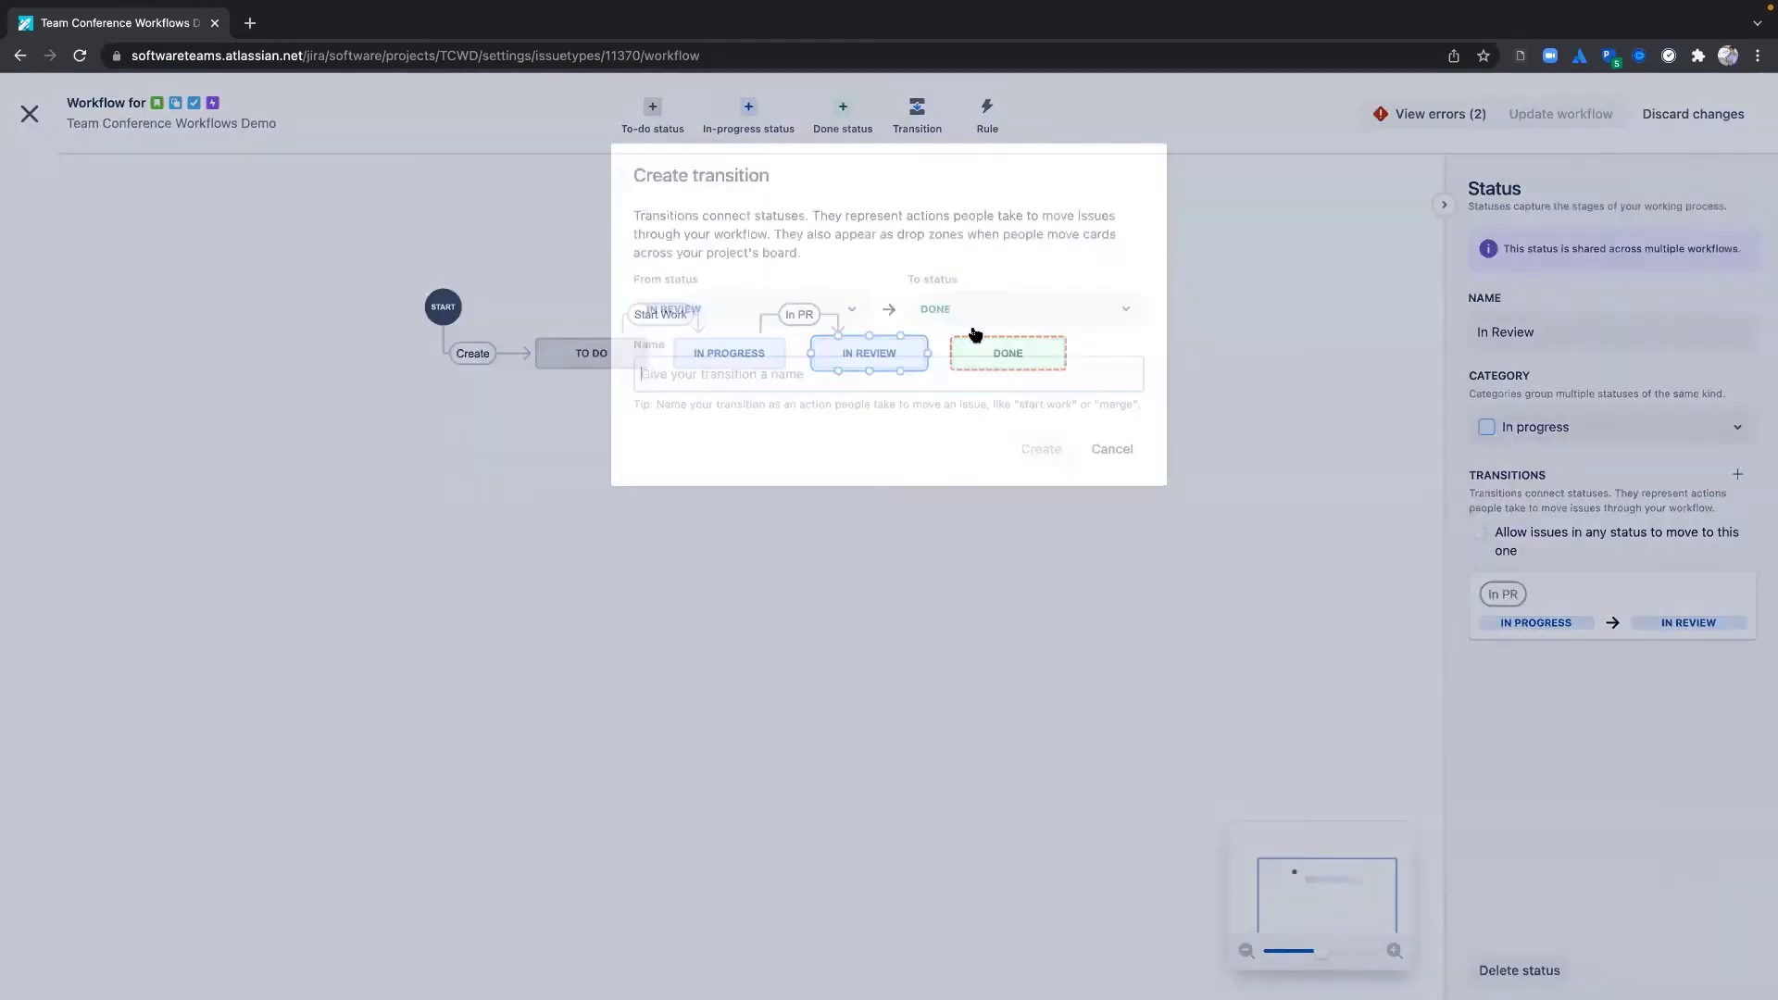
pyautogui.write('Shipped')
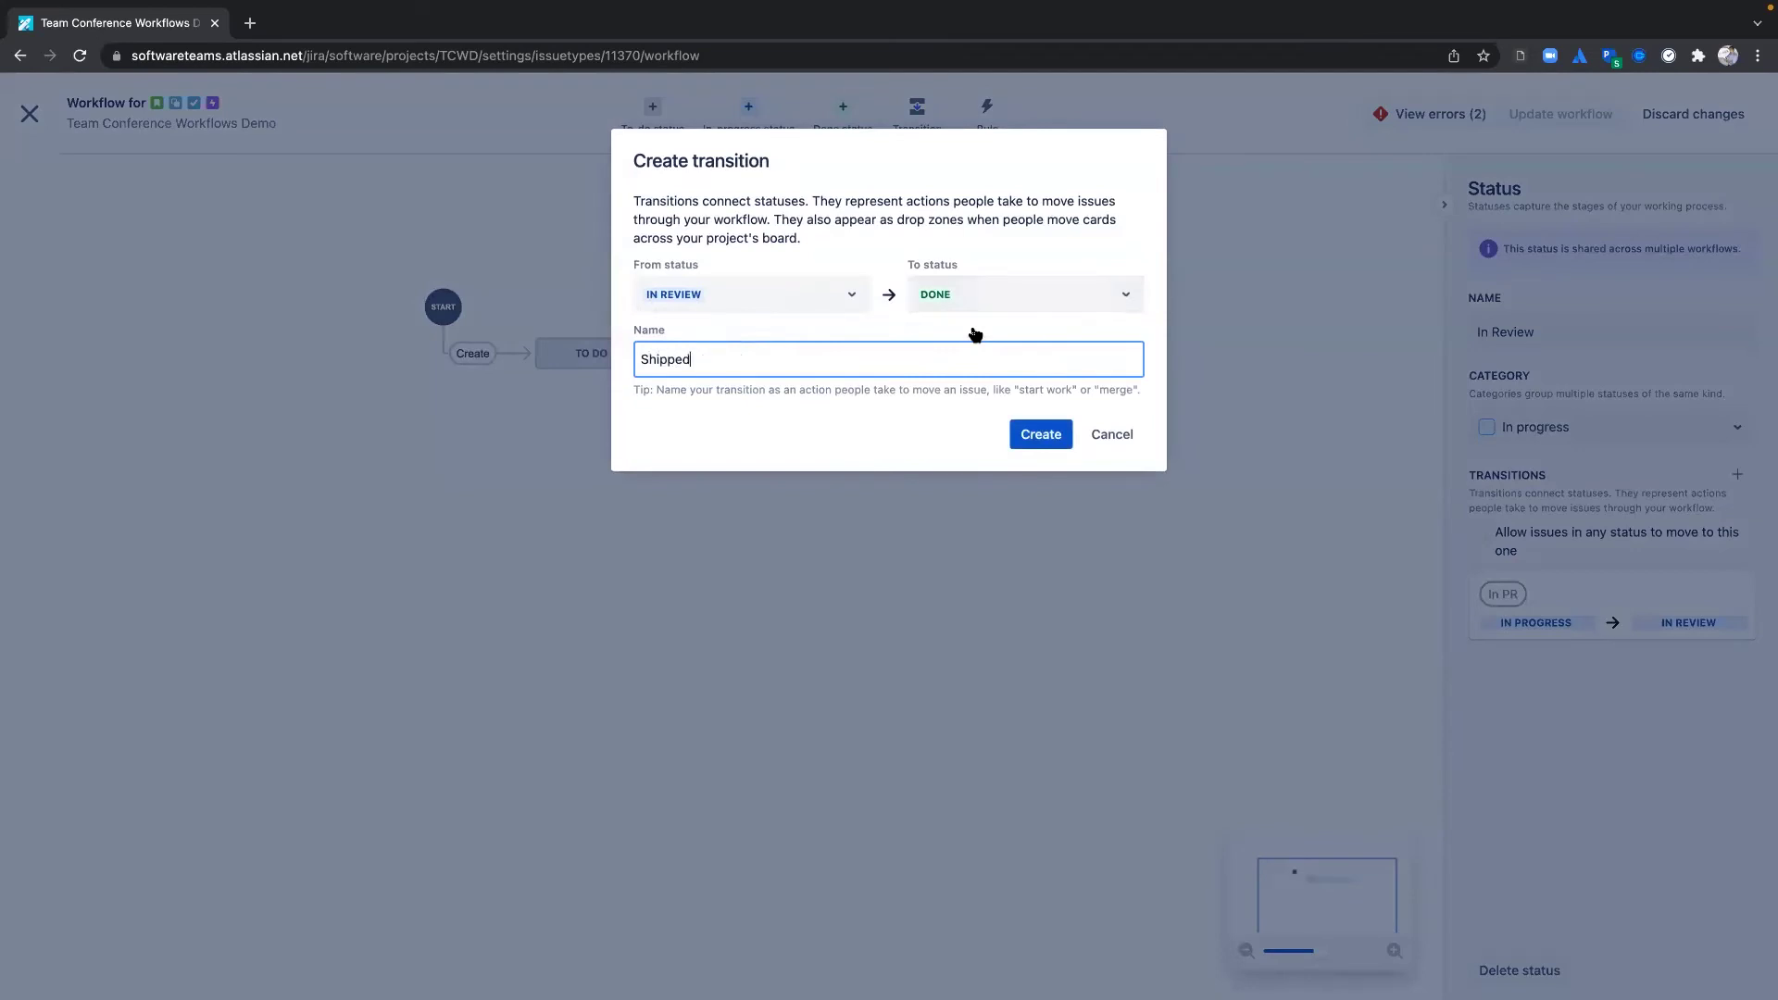
pyautogui.press('Return')
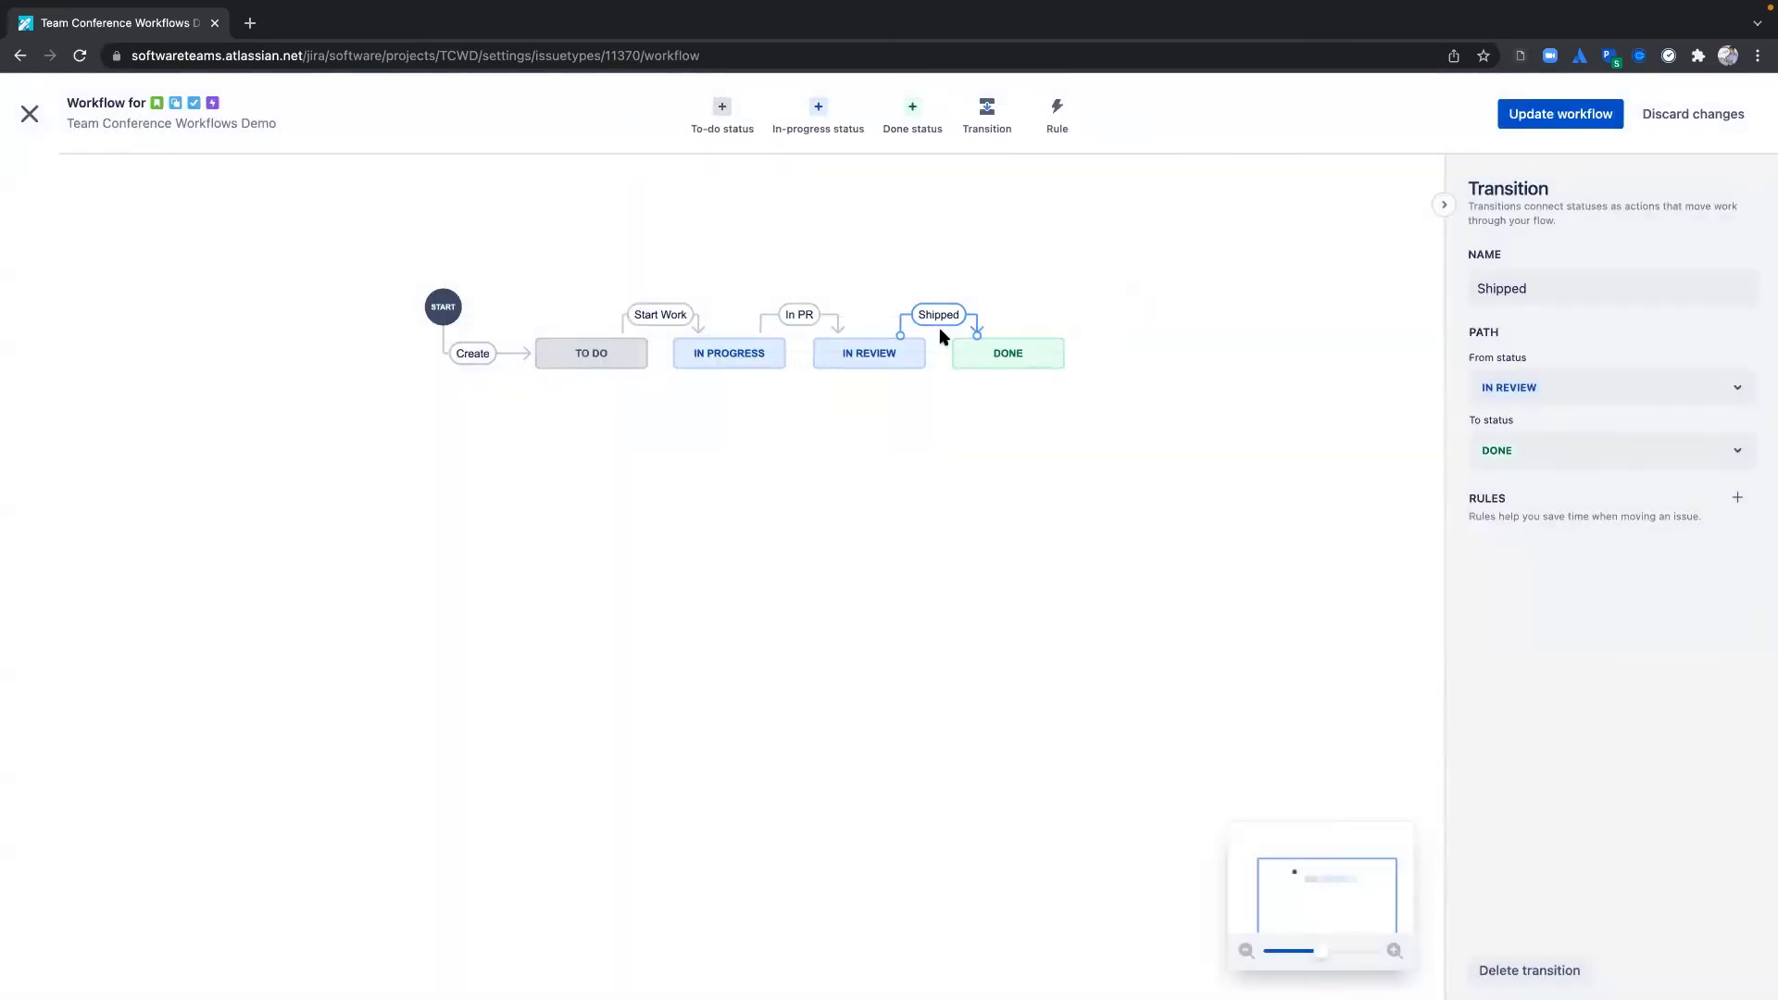
# Add an 'Assign an issue to someone' rule to In PR, assigning the chosen teammate.
pyautogui.click(850, 273)
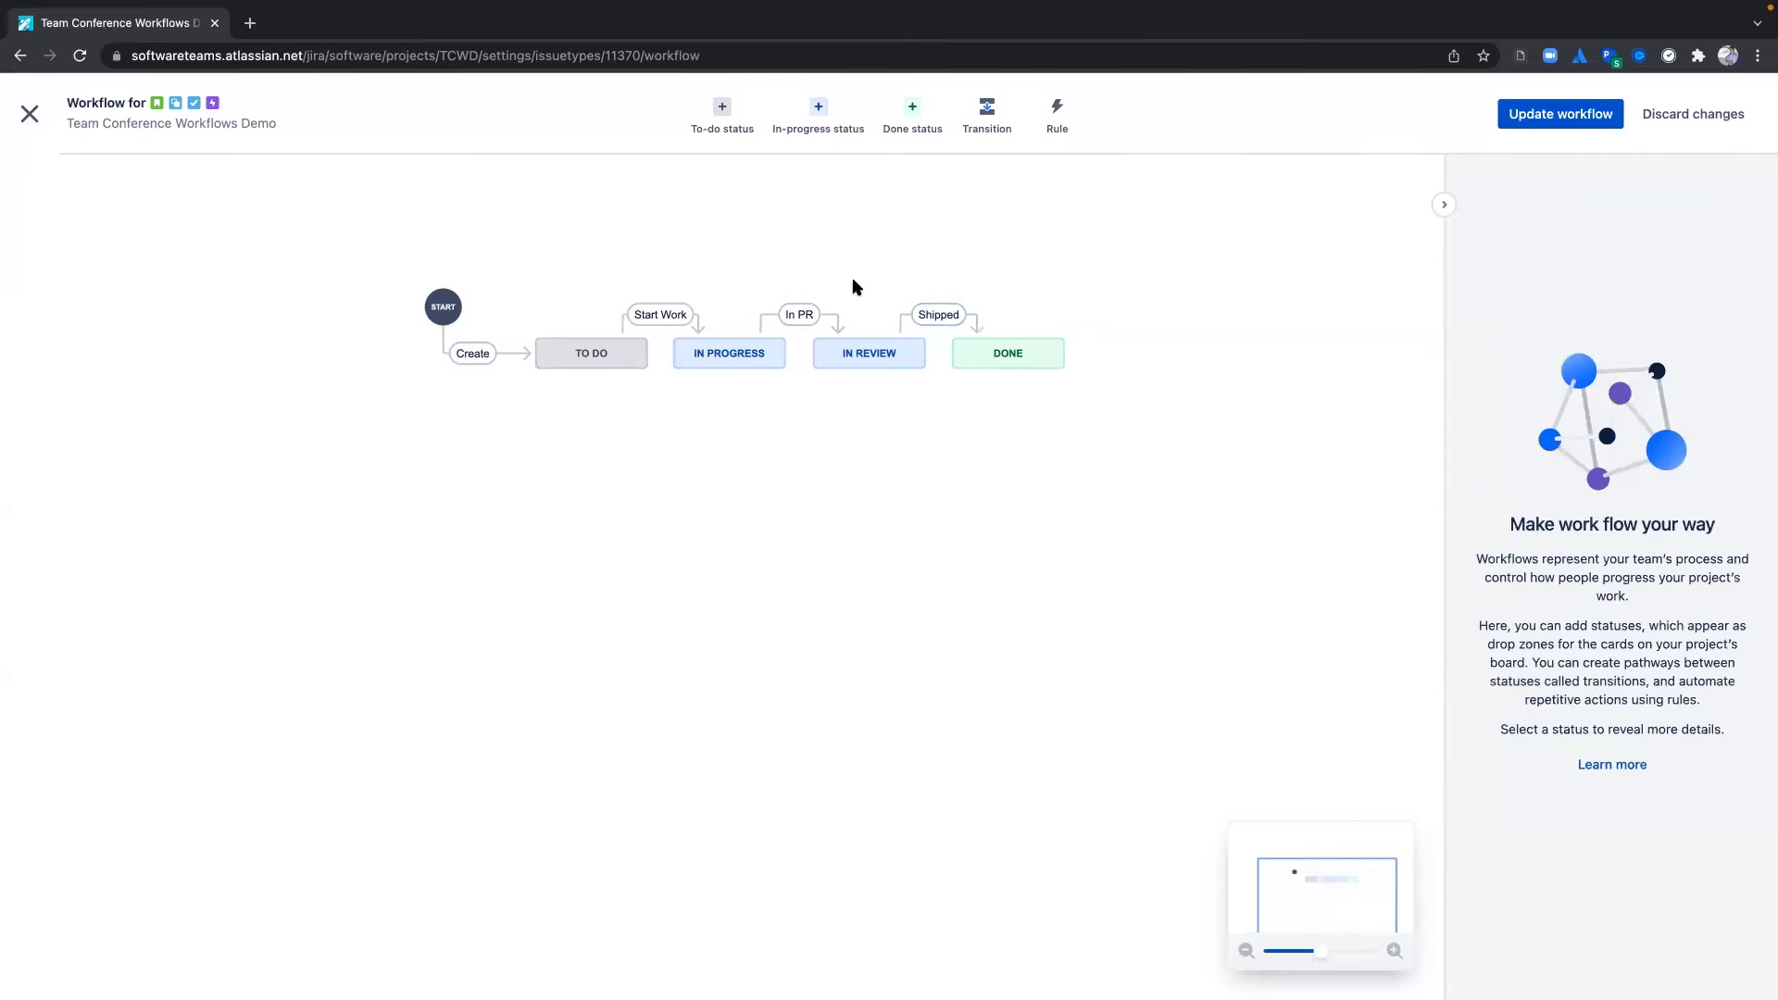
pyautogui.click(806, 316)
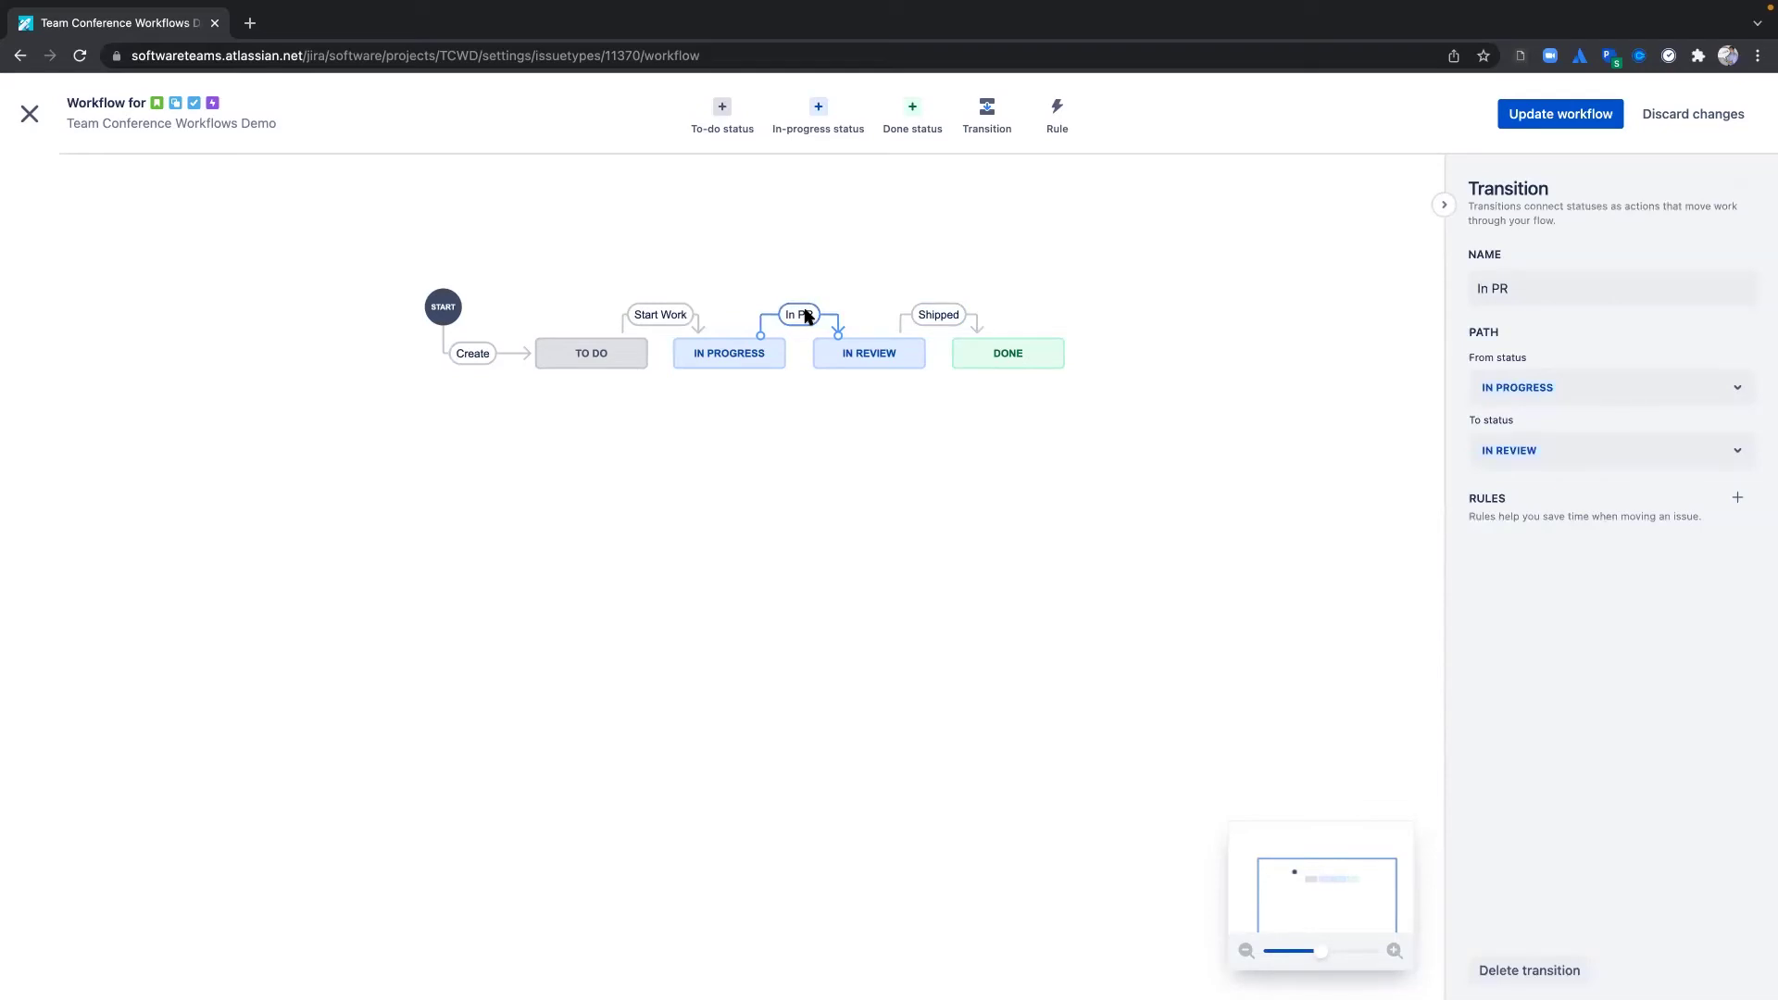
pyautogui.click(1058, 112)
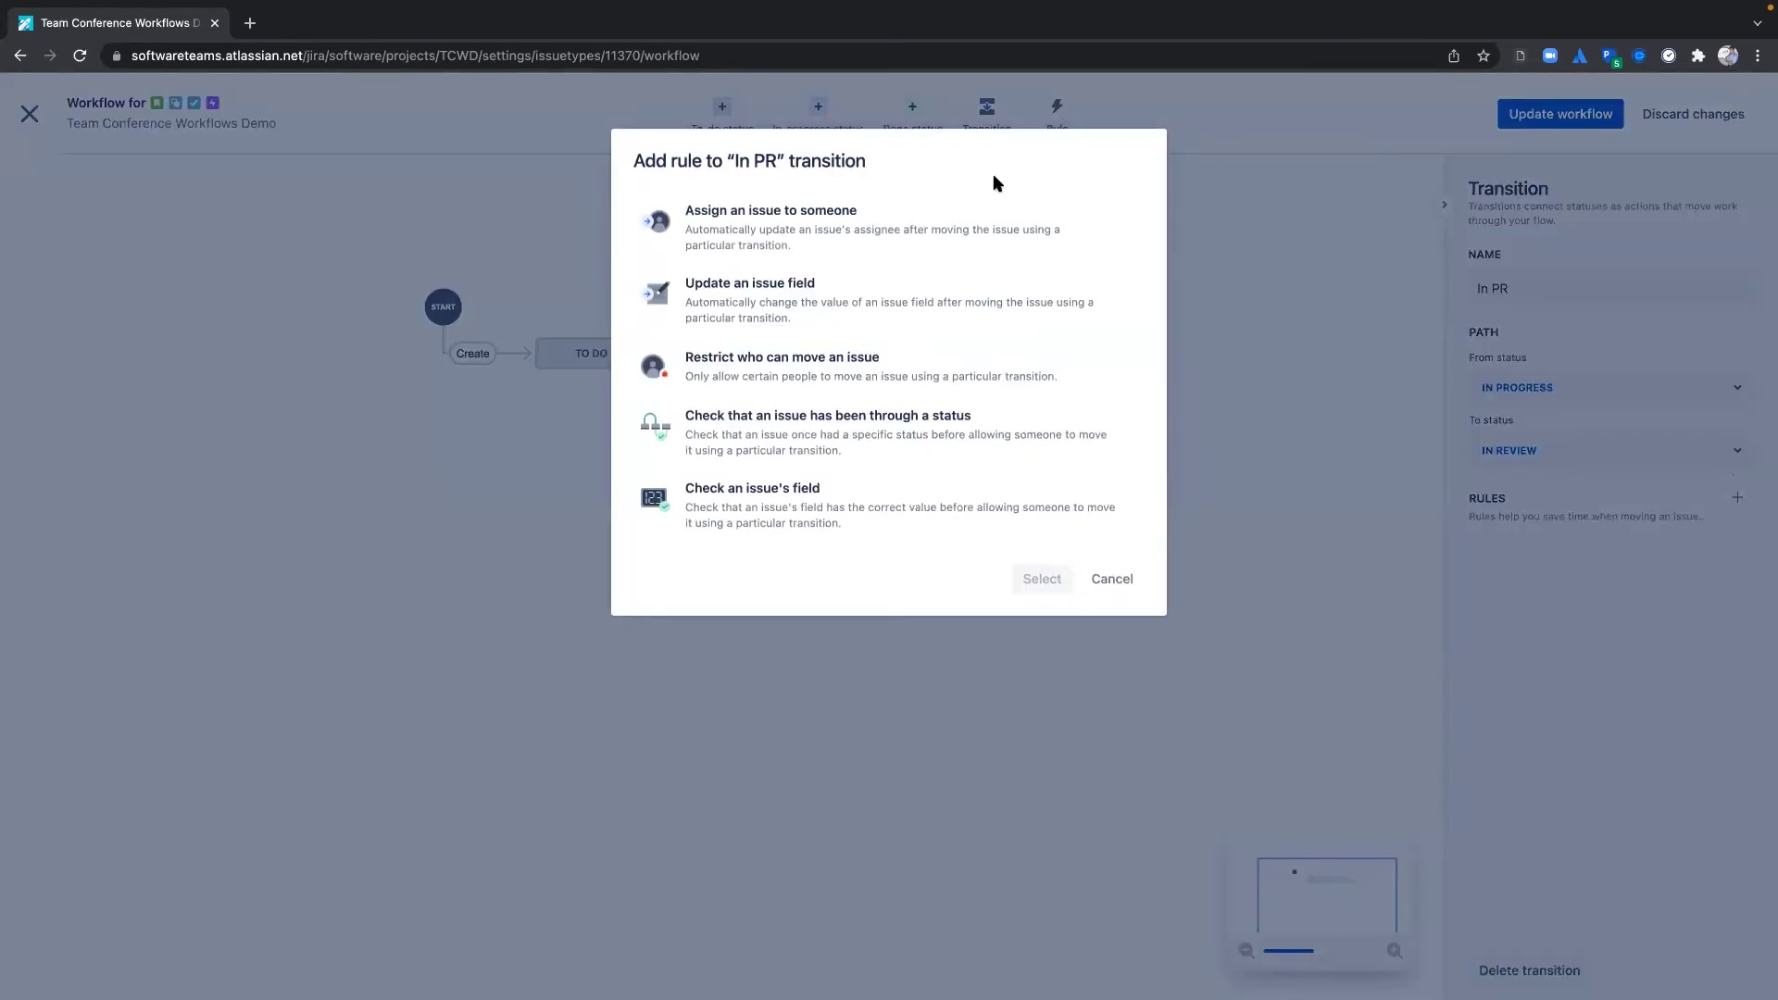
pyautogui.click(750, 214)
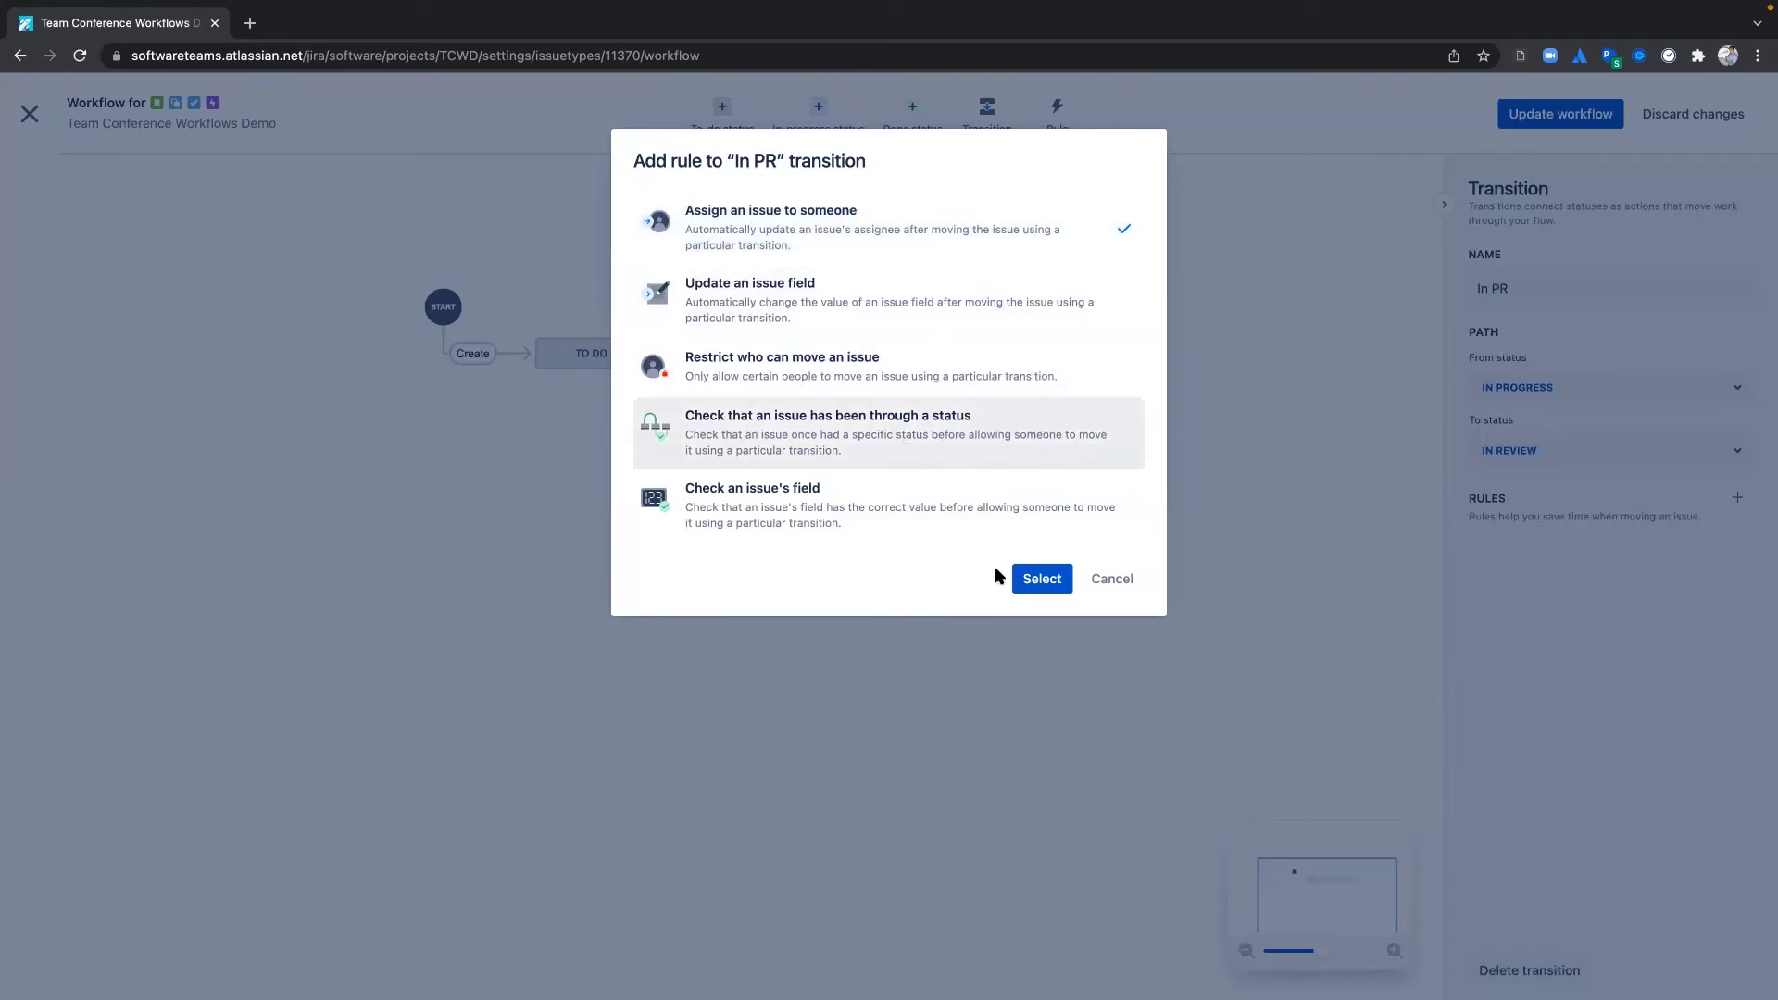
pyautogui.click(1030, 579)
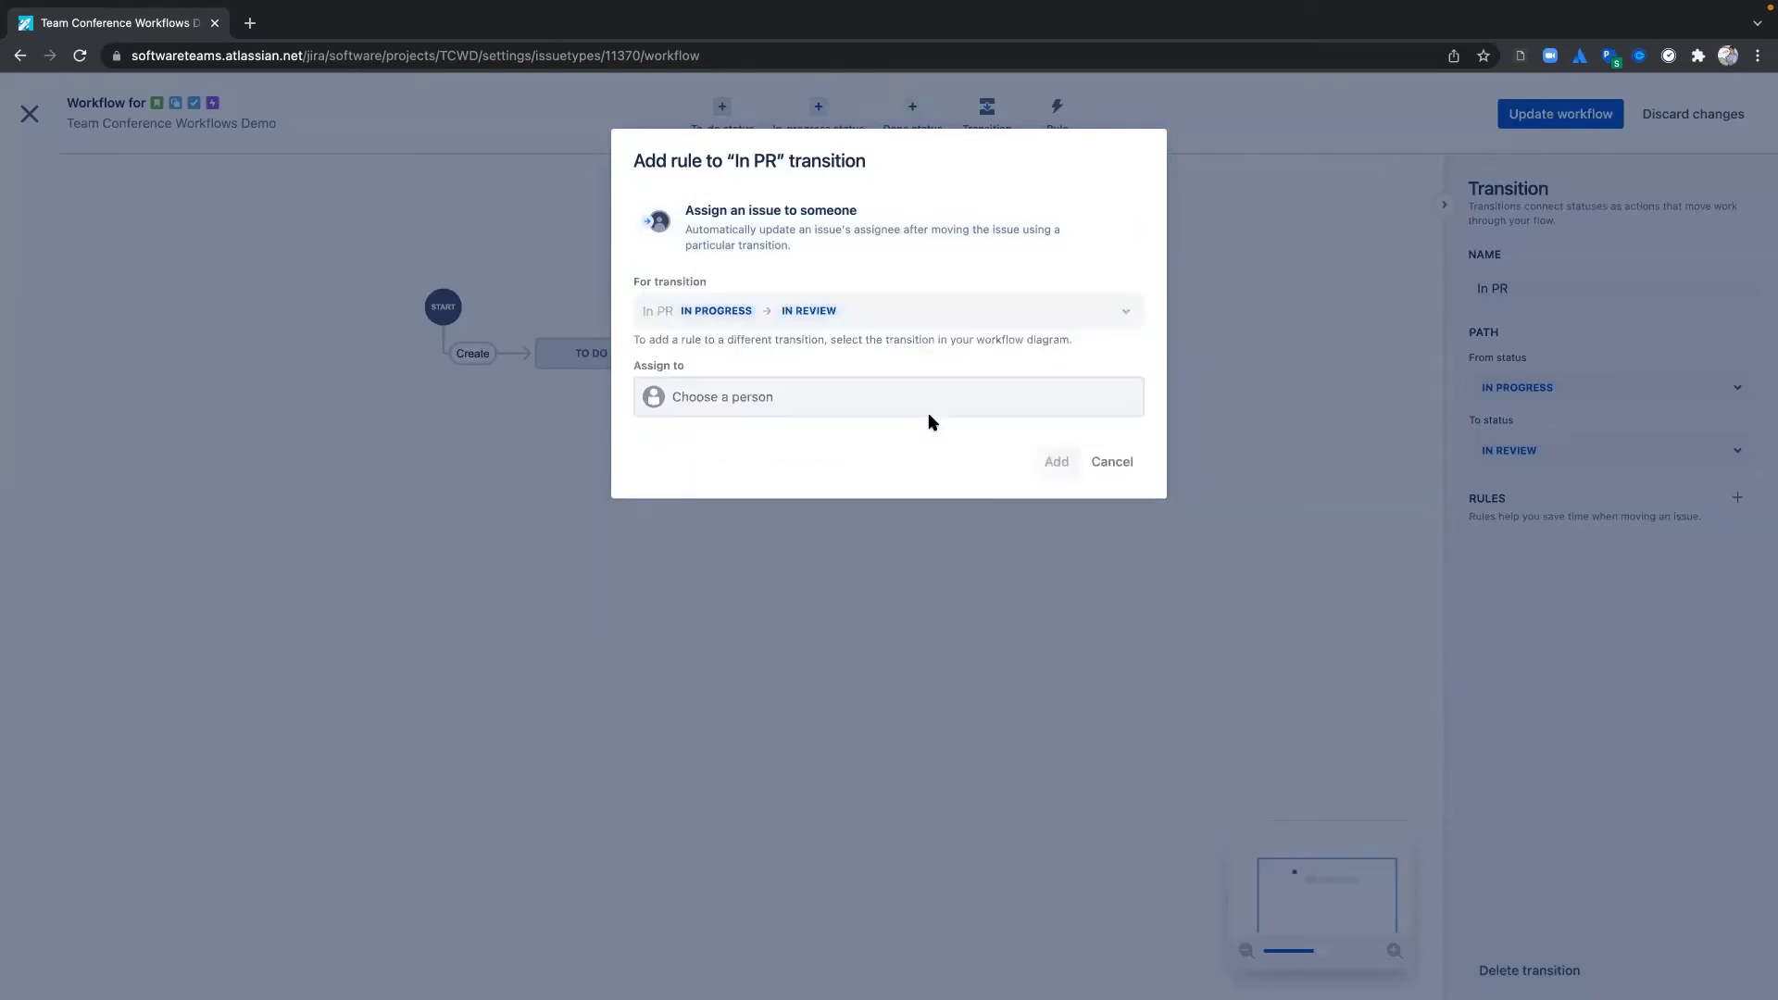
pyautogui.click(765, 397)
pyautogui.write('rogerio')
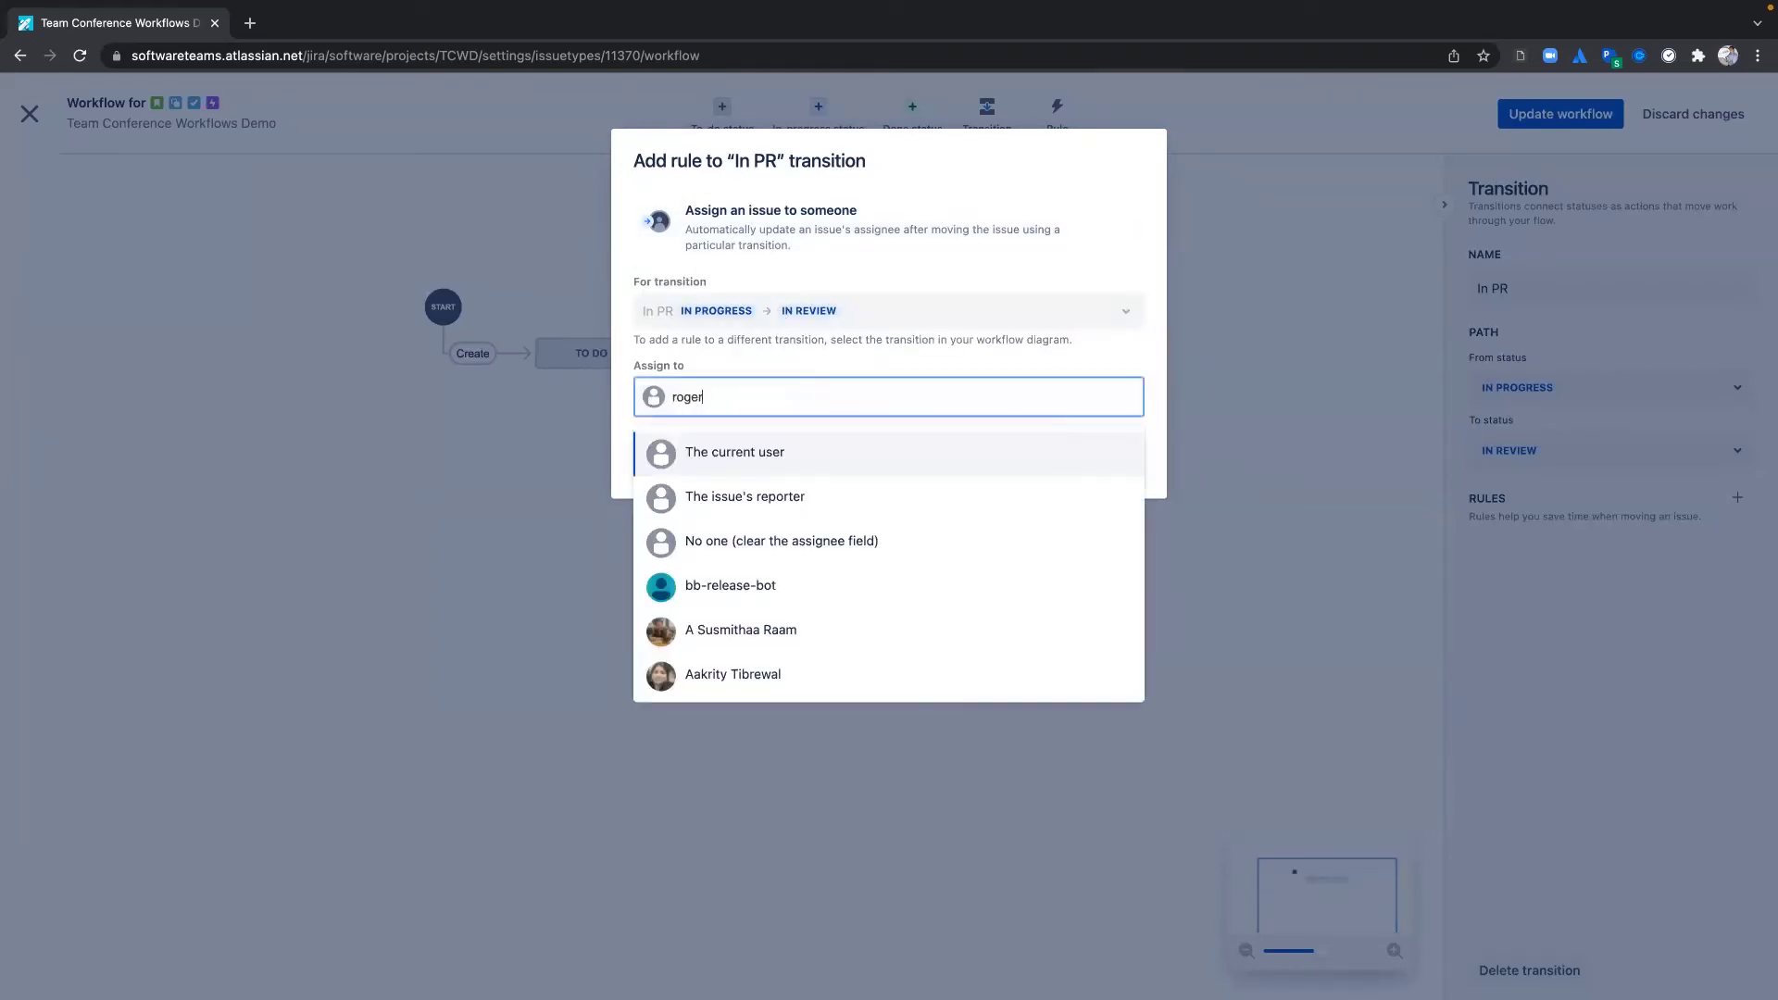
pyautogui.click(826, 453)
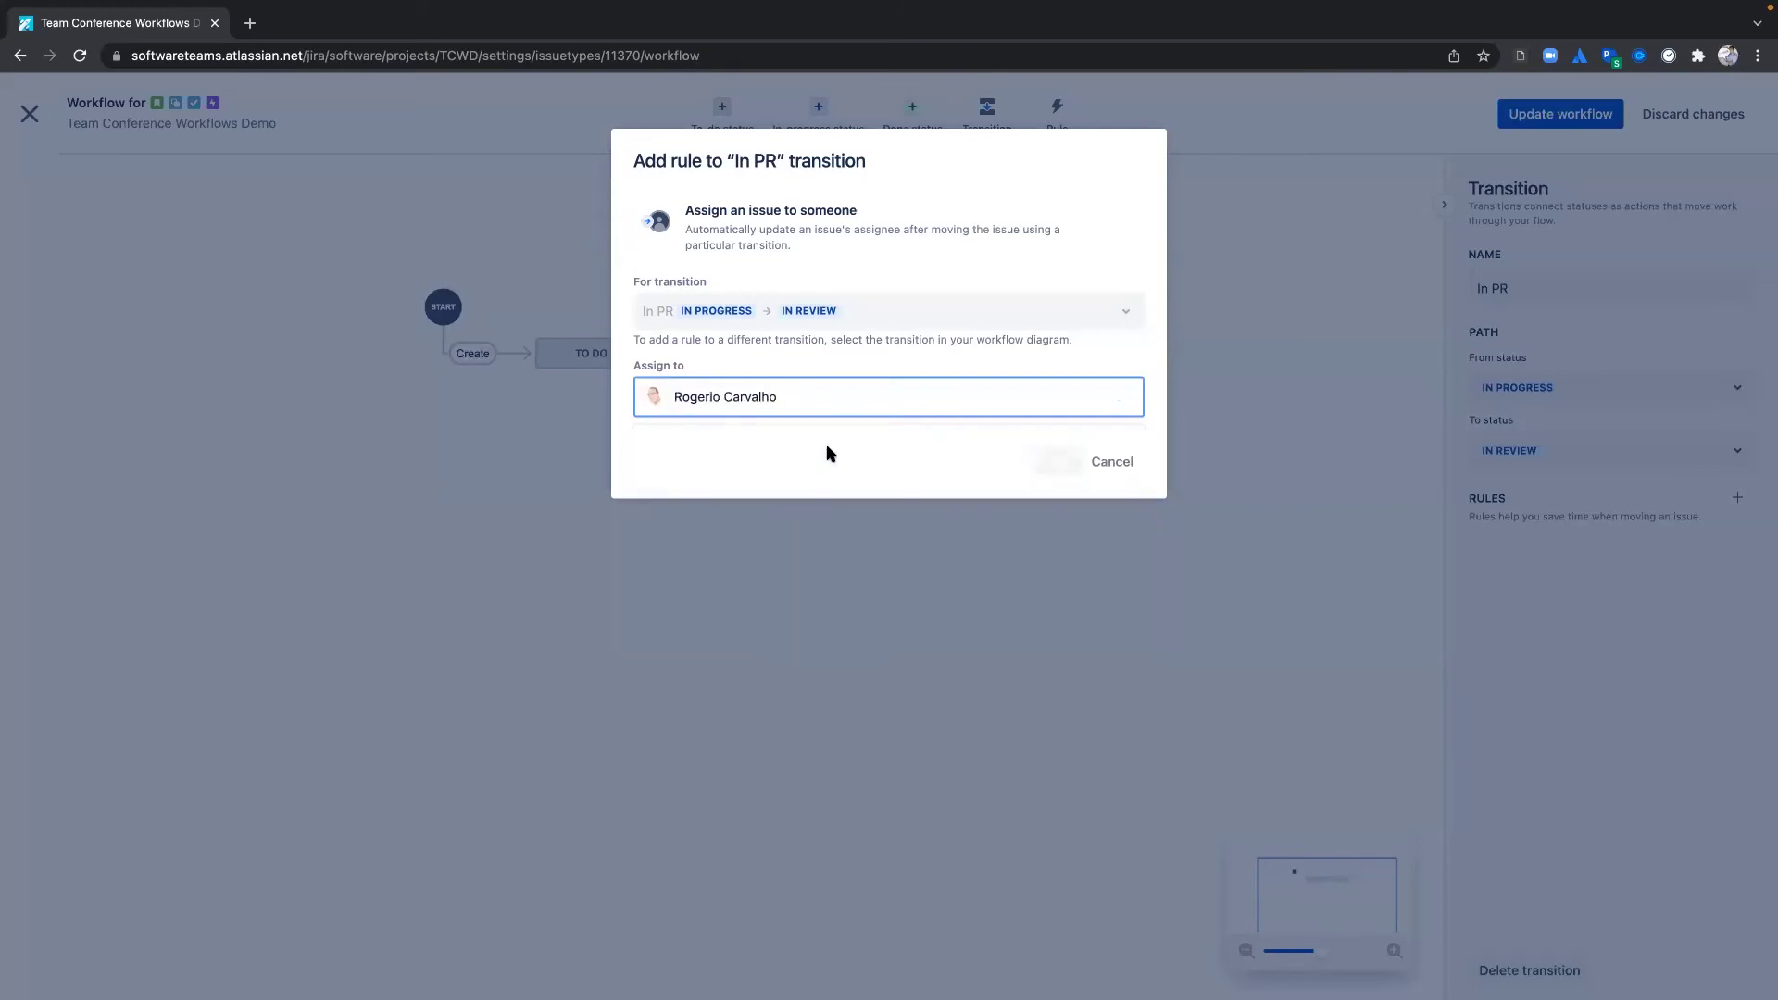
pyautogui.click(1057, 461)
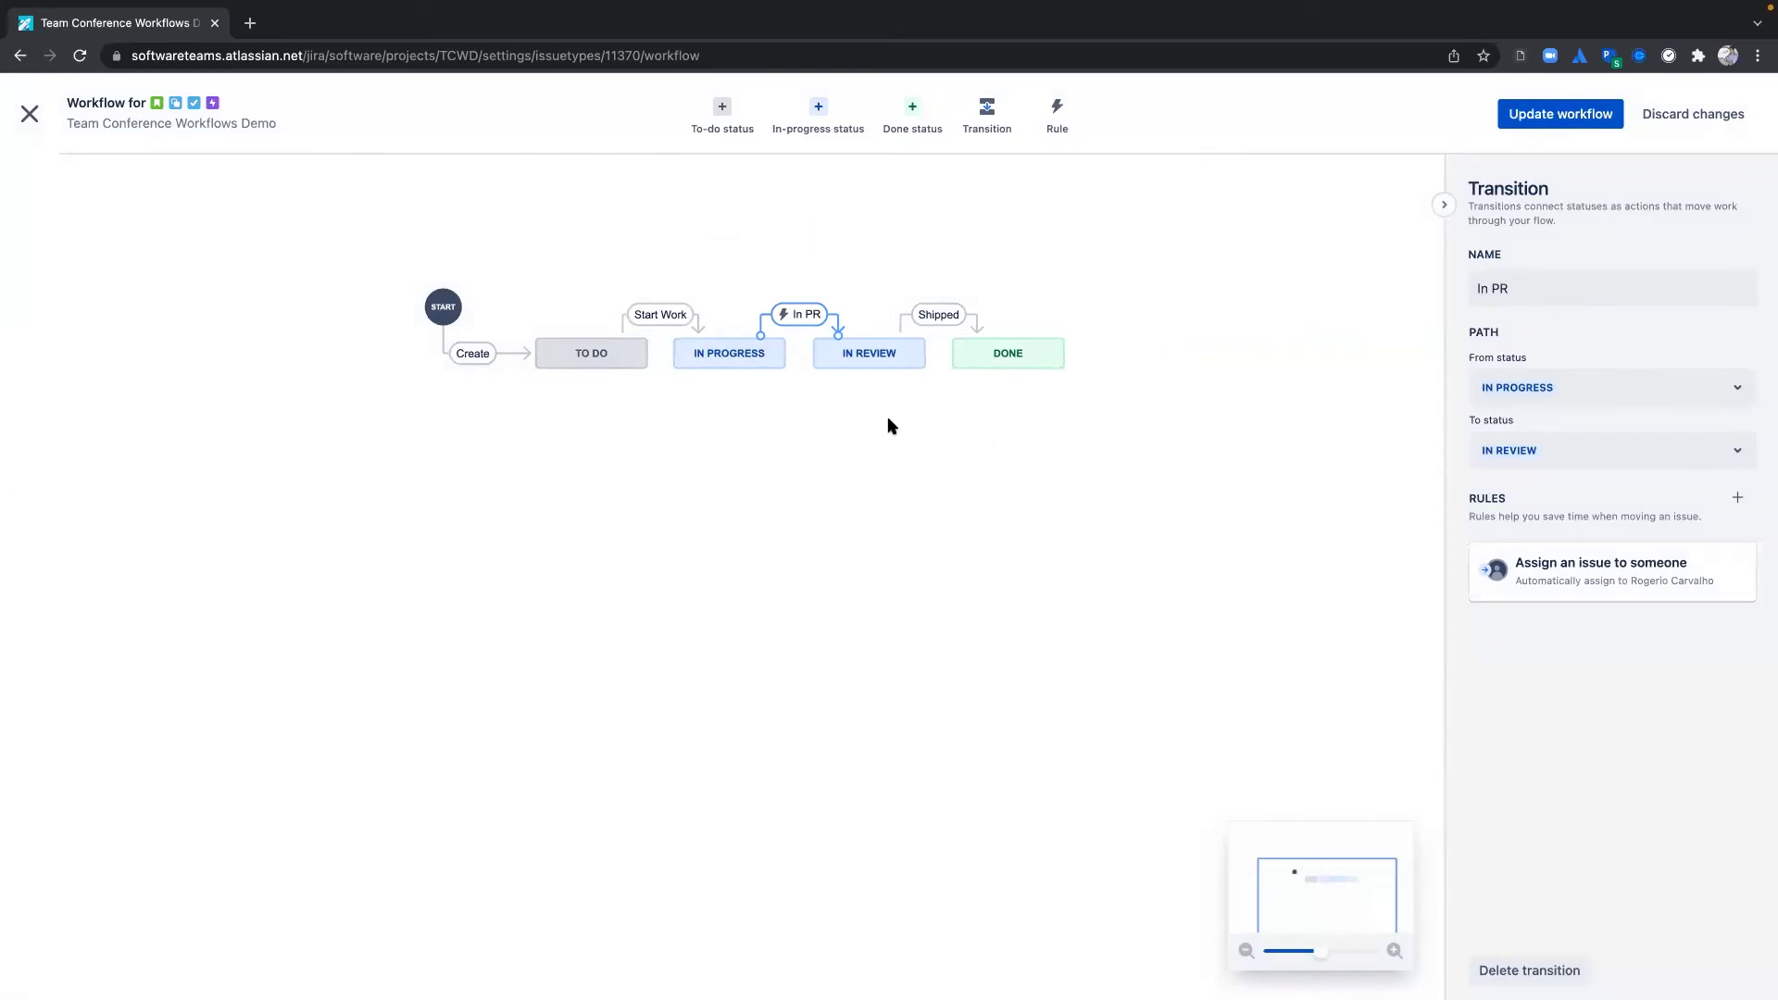
# Save the Story workflow changes, close the editor and go back to the TCWD board.
pyautogui.click(1556, 113)
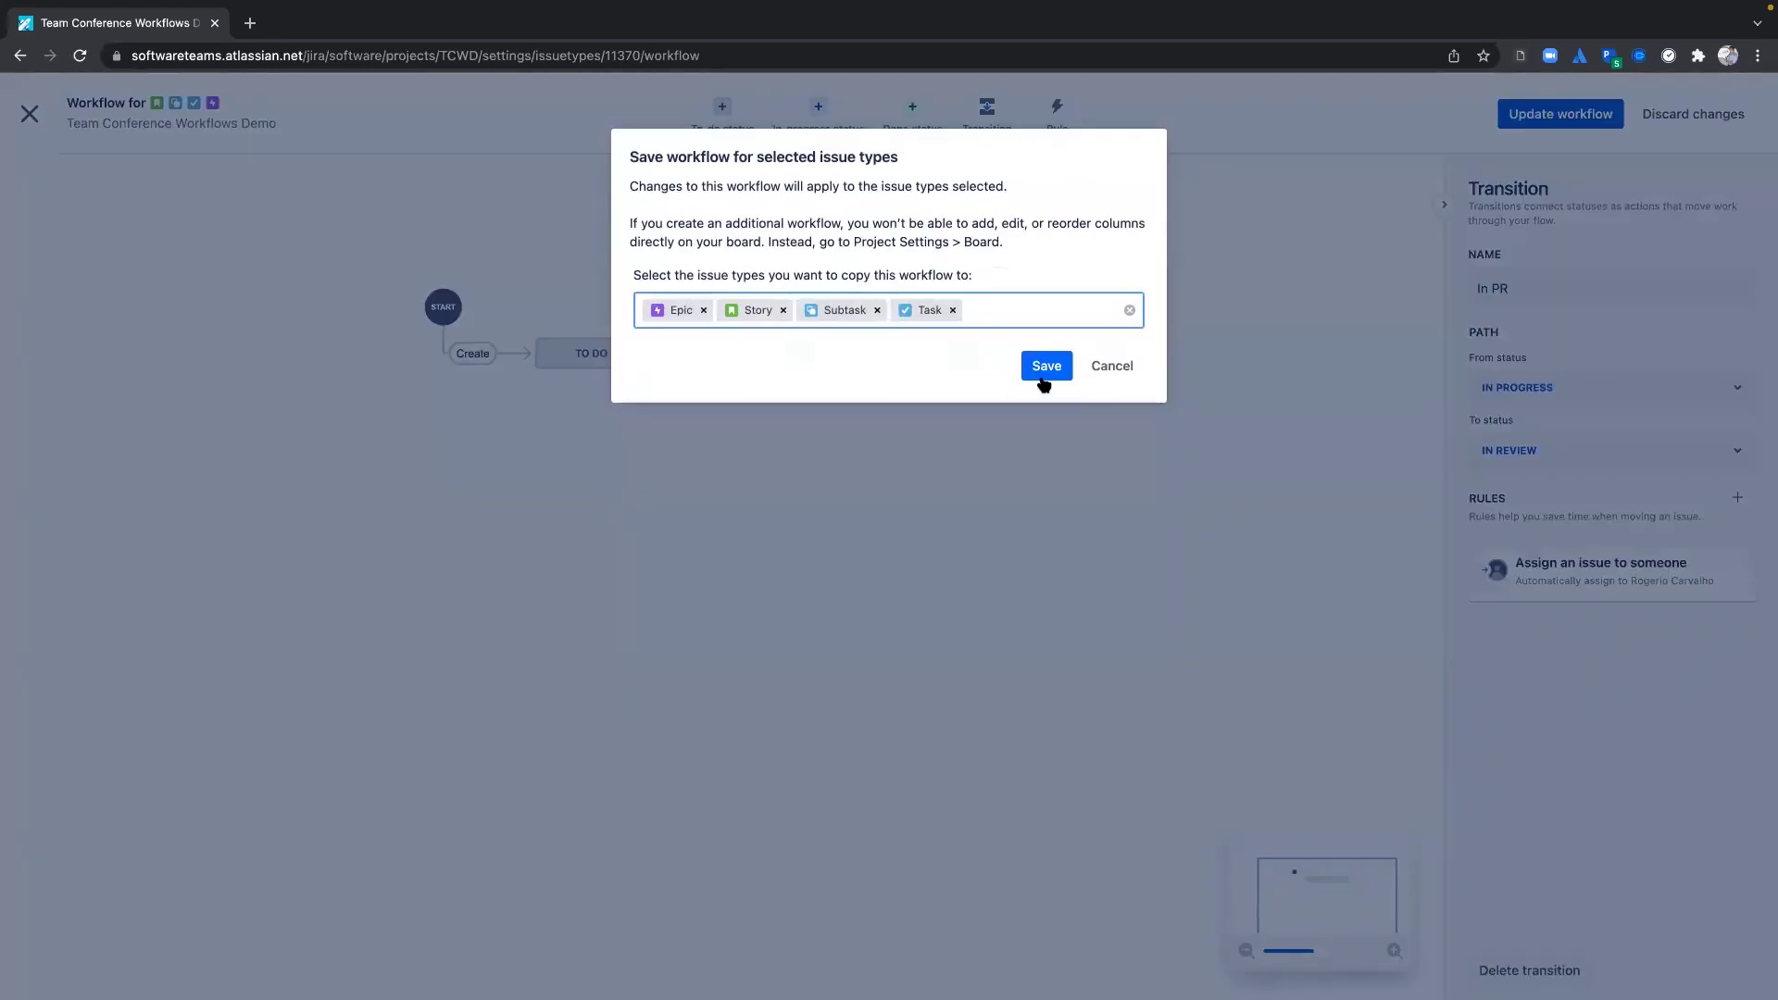
pyautogui.click(1044, 378)
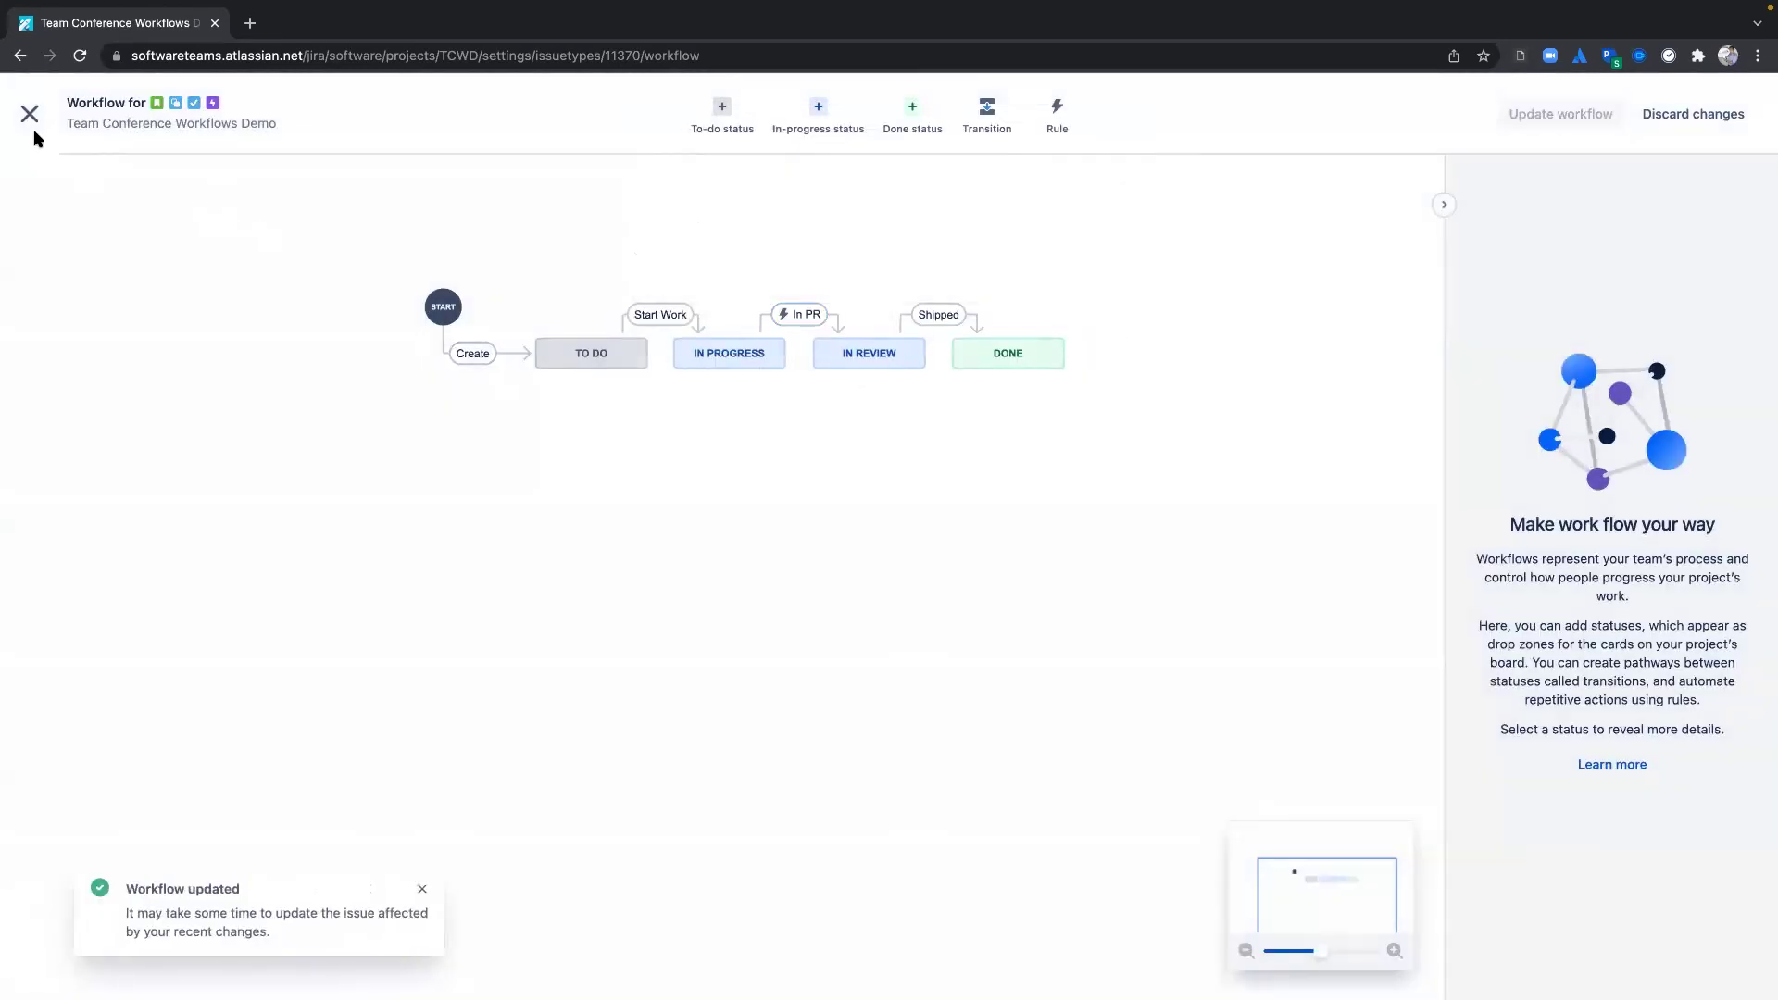
pyautogui.click(29, 113)
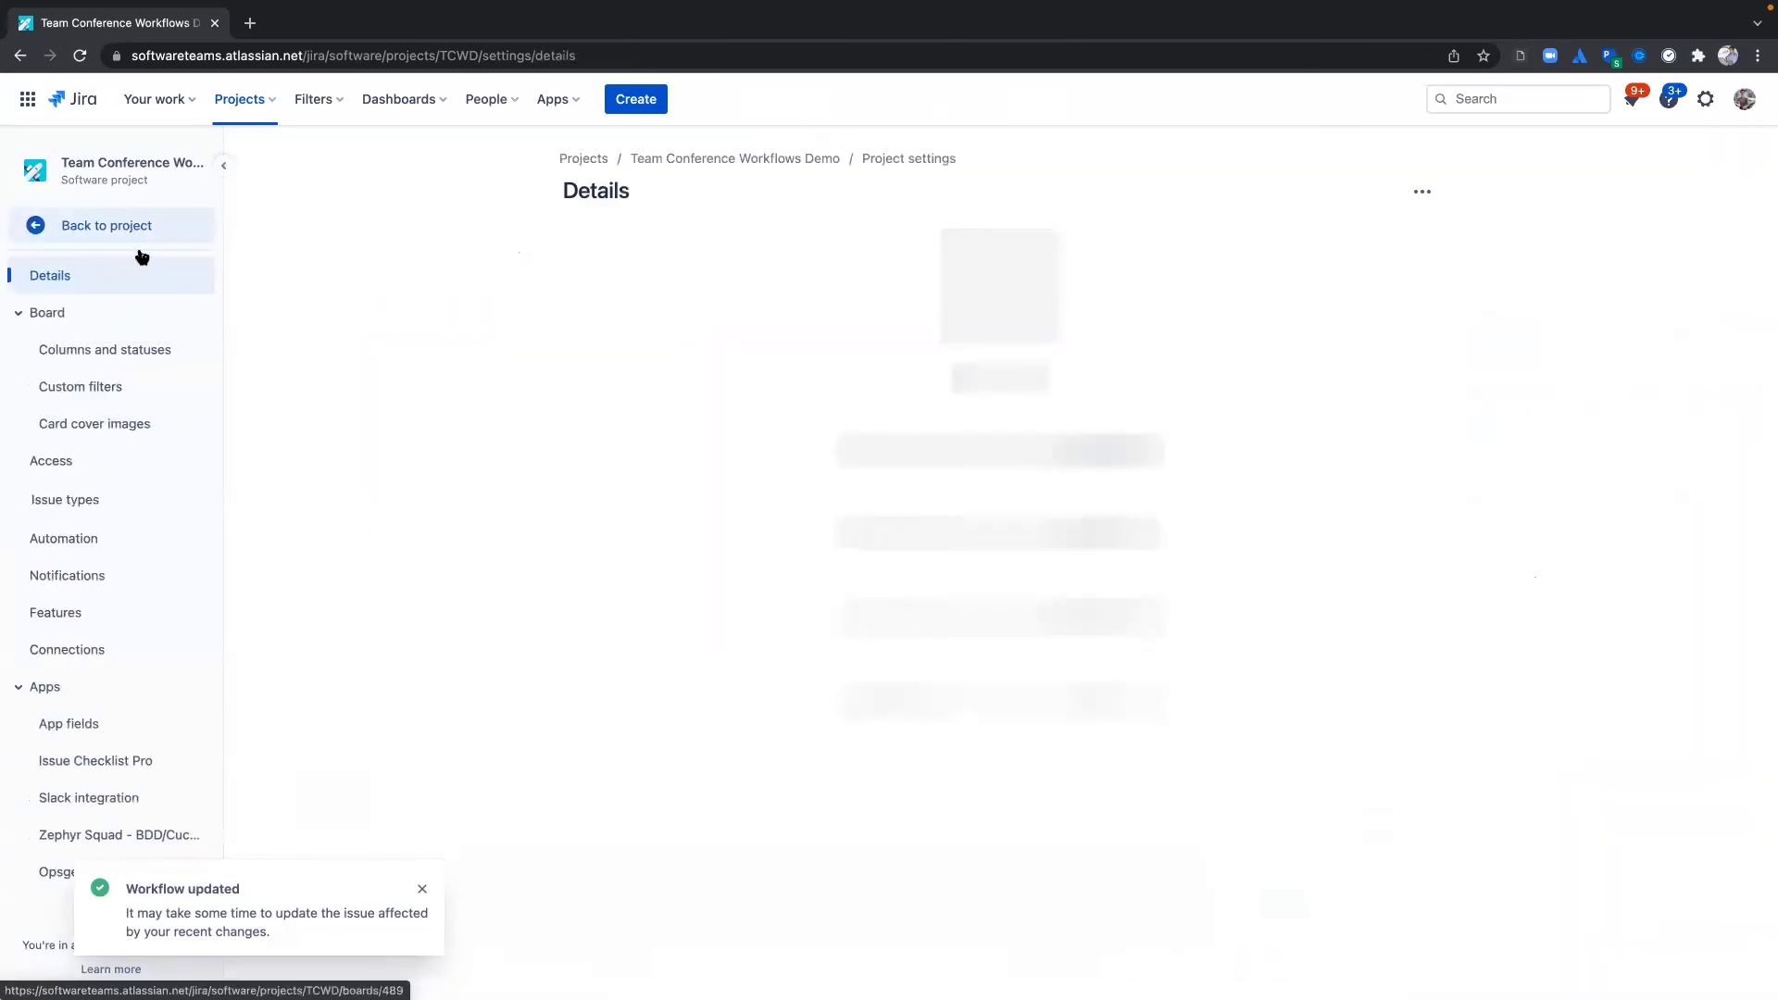
pyautogui.click(139, 247)
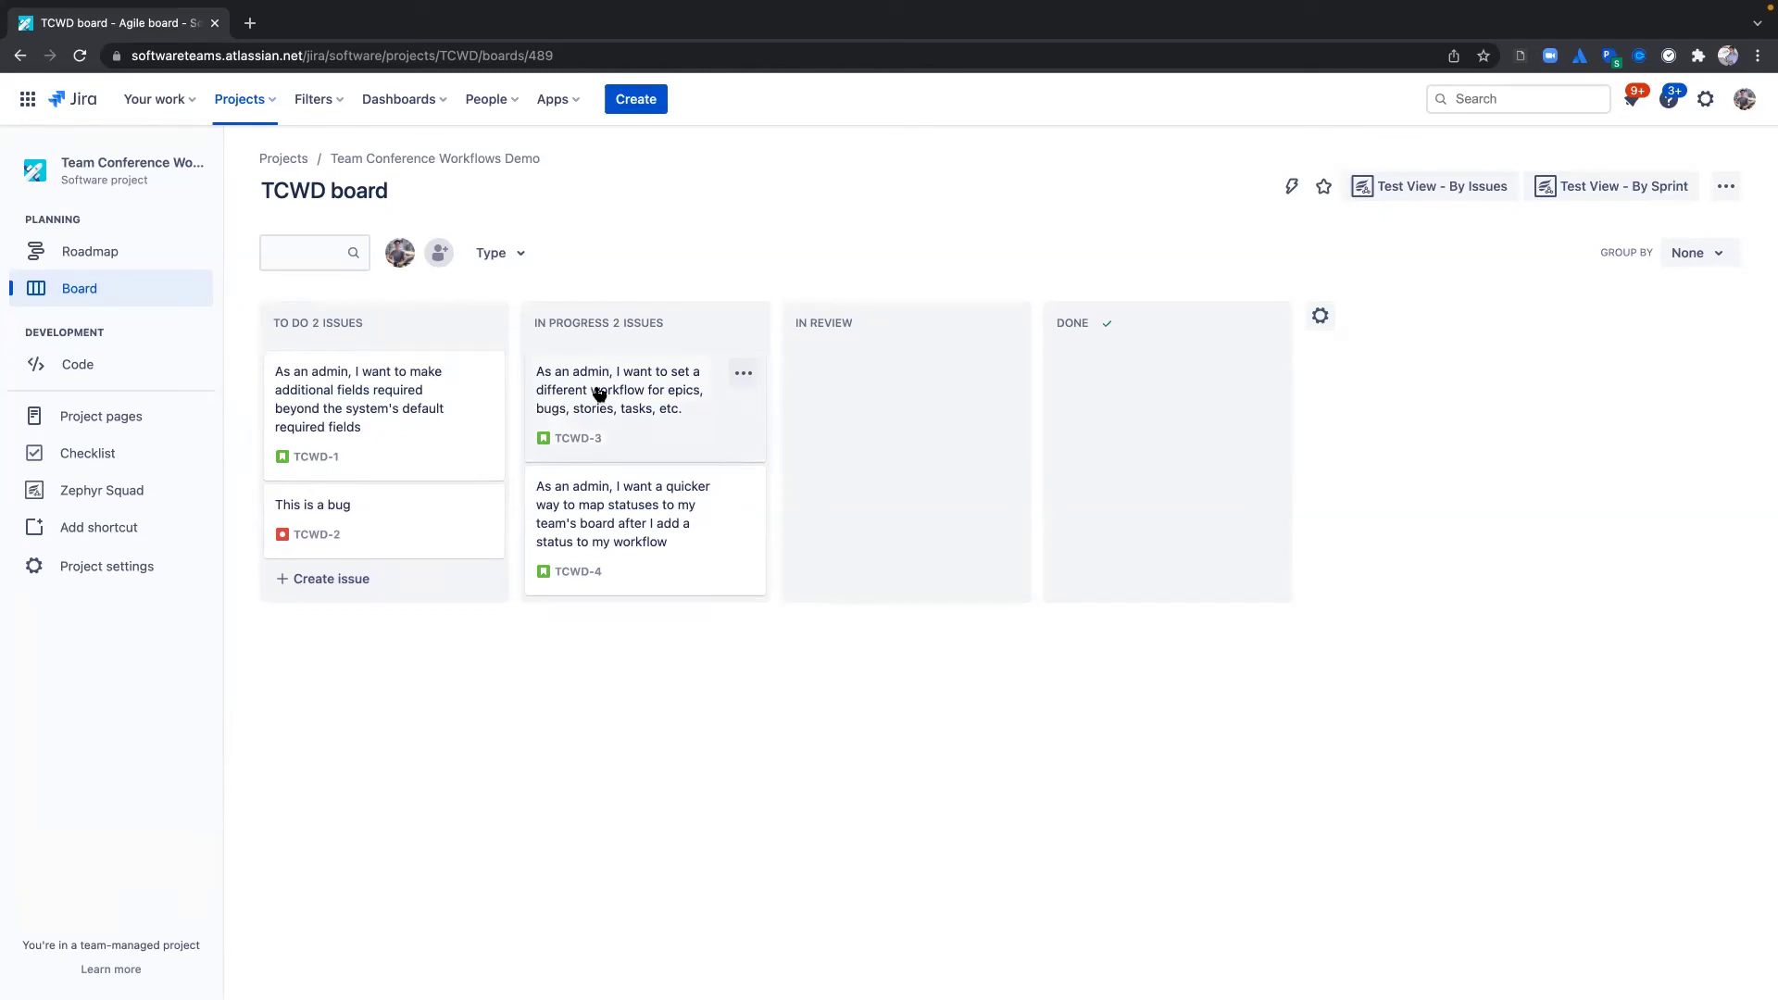
# Drag the TCWD-3 card from In Progress into the In Review column.
pyautogui.moveTo(604, 391); pyautogui.dragTo(834, 379)
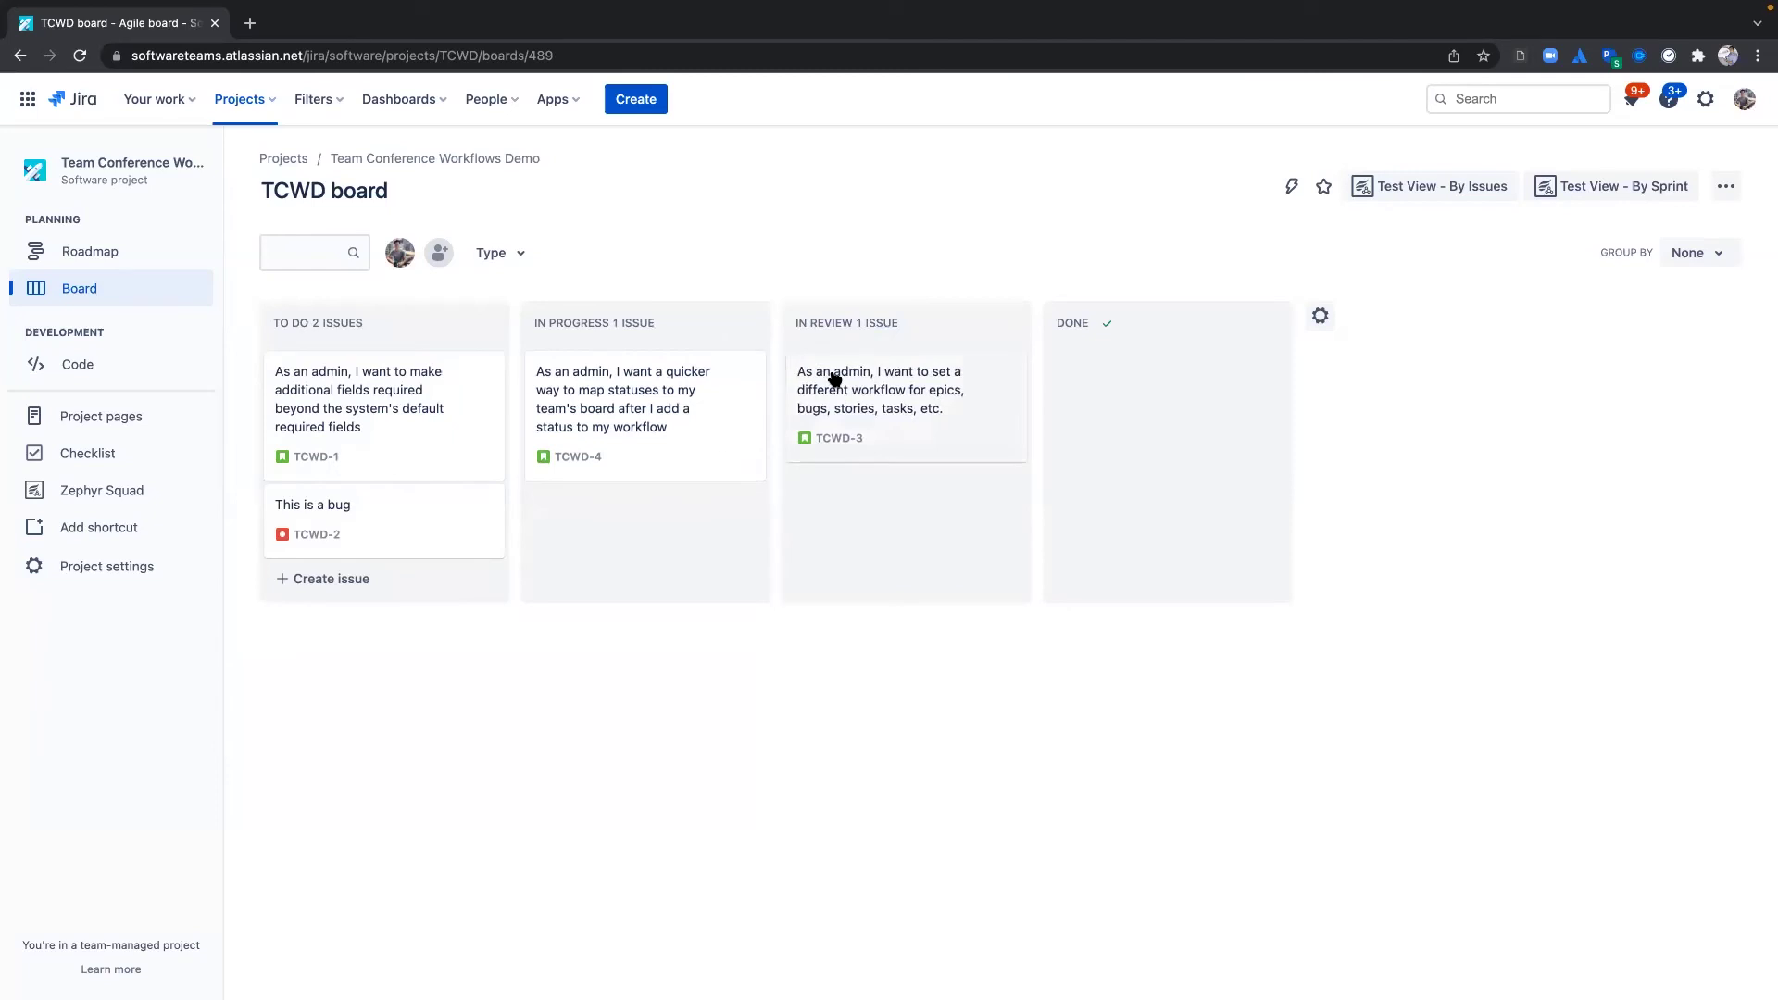